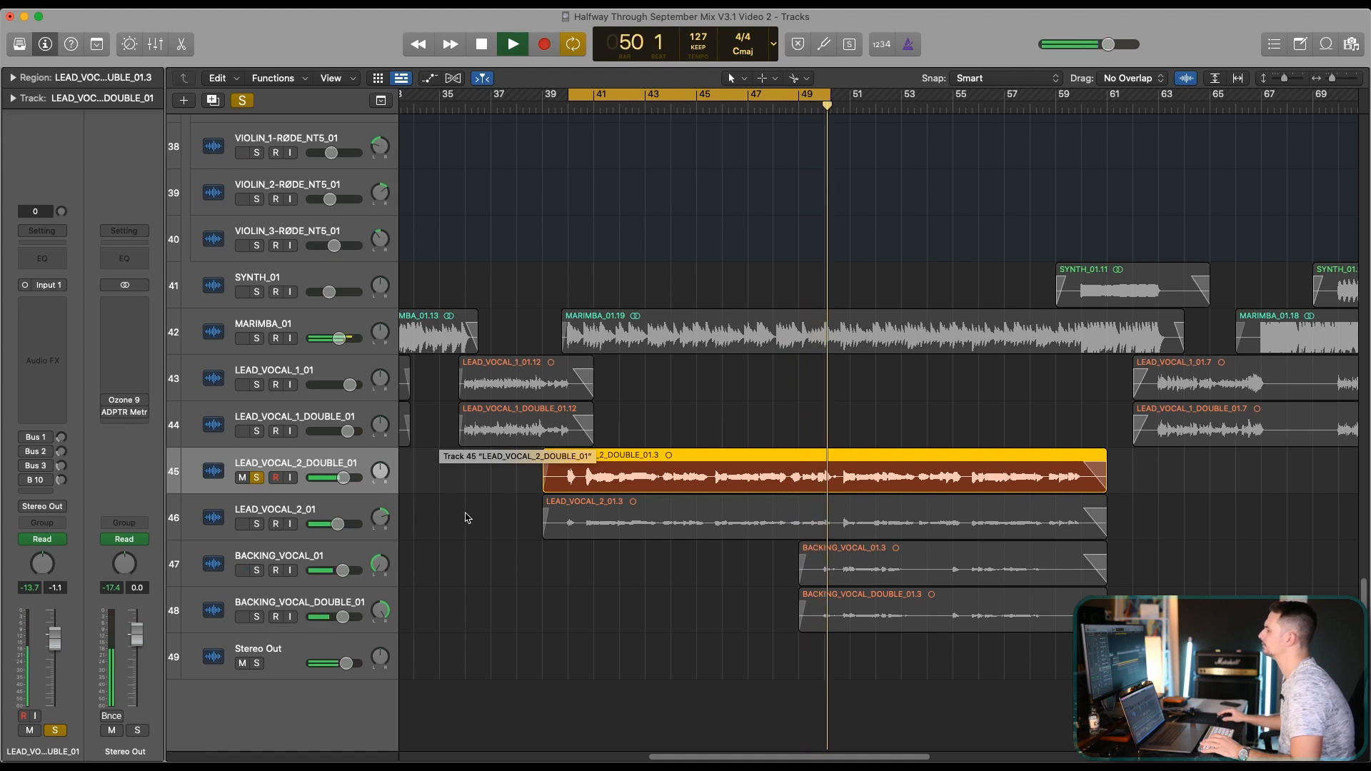
# Stop playback, add a Channel EQ to LEAD_VOCAL_2_DOUBLE_01 and boost the upper-mid bell band at 2680 Hz by 4.1 dB with Q 2.10.
pyautogui.press('space')
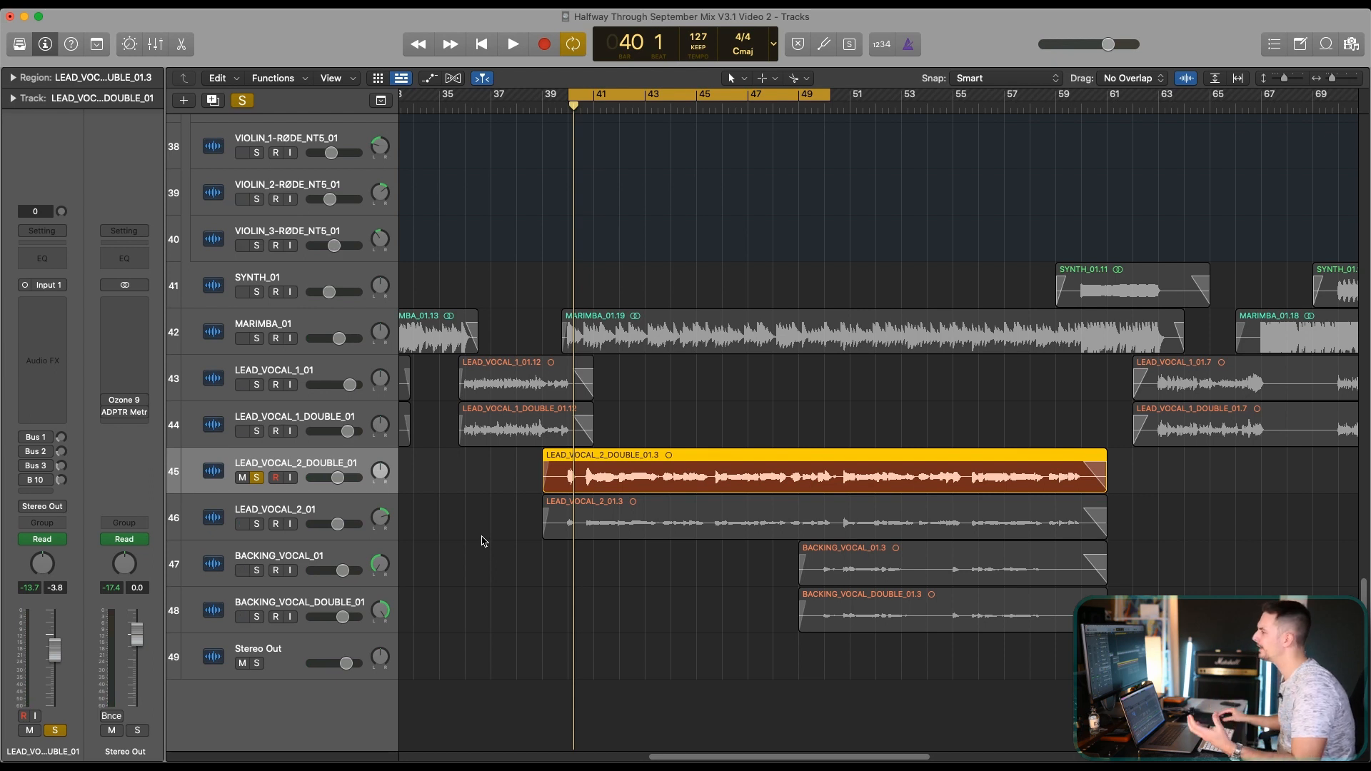
pyautogui.click(45, 263)
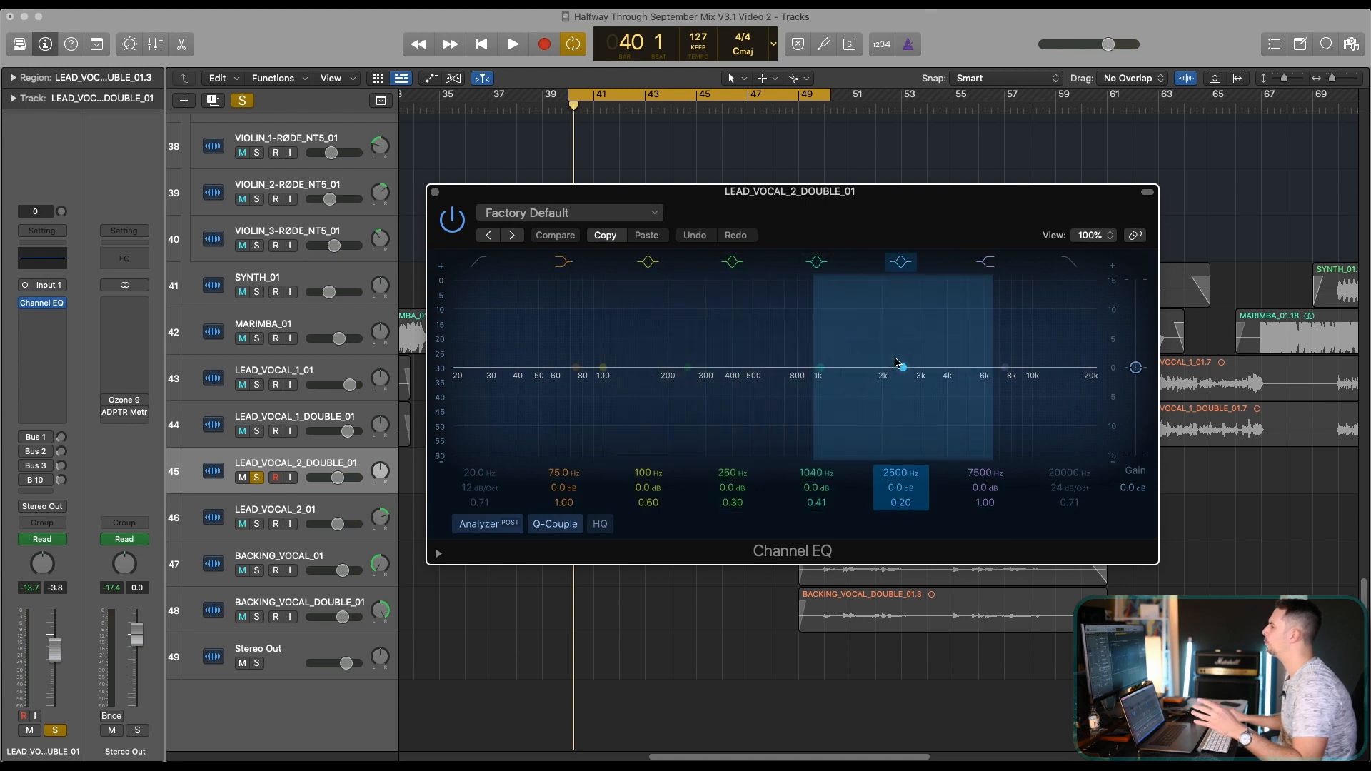
pyautogui.moveTo(904, 367)
pyautogui.mouseDown()
pyautogui.moveTo(906, 270)
pyautogui.moveTo(910, 345)
pyautogui.mouseUp()
pyautogui.scroll(-10, 911, 347)
pyautogui.scroll(1, 914, 348)
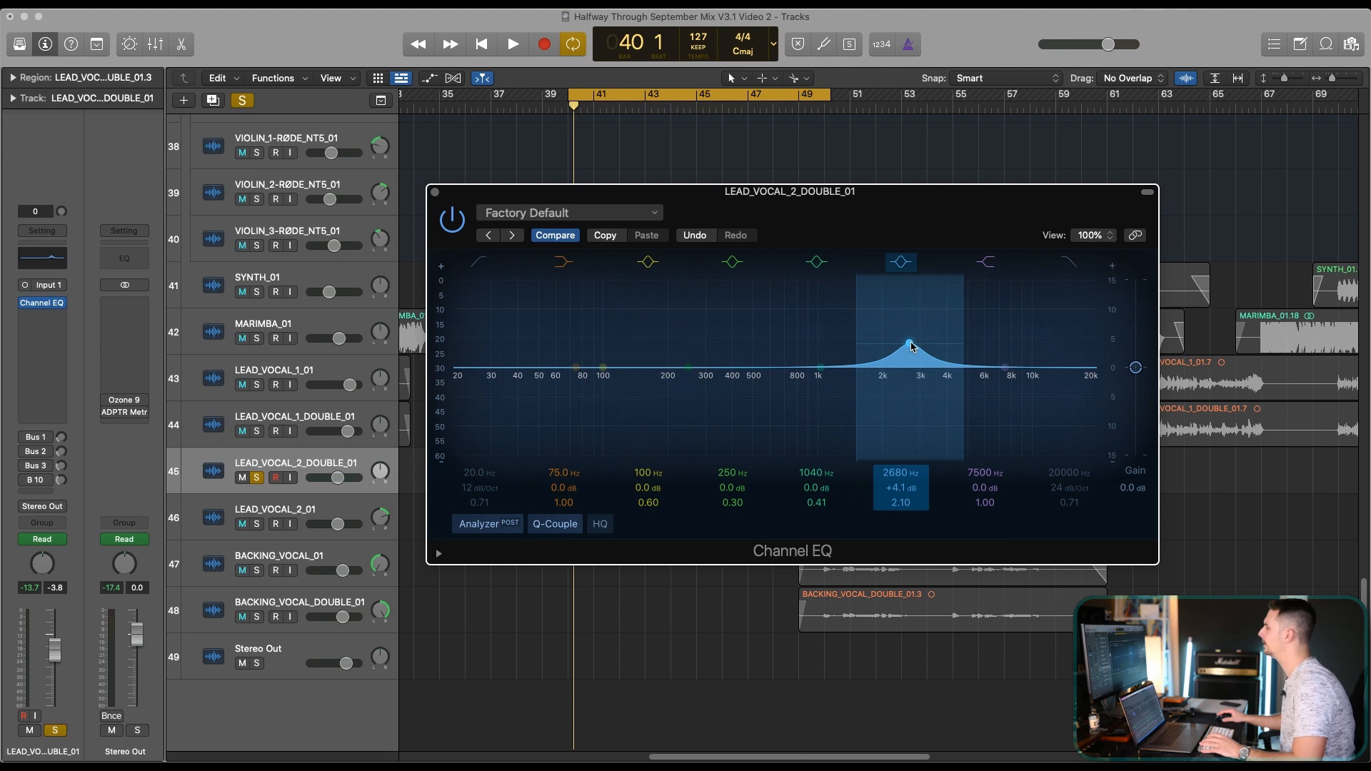
# Sweep the boosted bell band while the vocal plays, setting it to 3200 Hz, +10.8 dB and Q 3.40.
pyautogui.press('space')
pyautogui.moveTo(912, 348); pyautogui.dragTo(931, 307)
pyautogui.scroll(8, 912, 318)
pyautogui.scroll(-7, 912, 319)
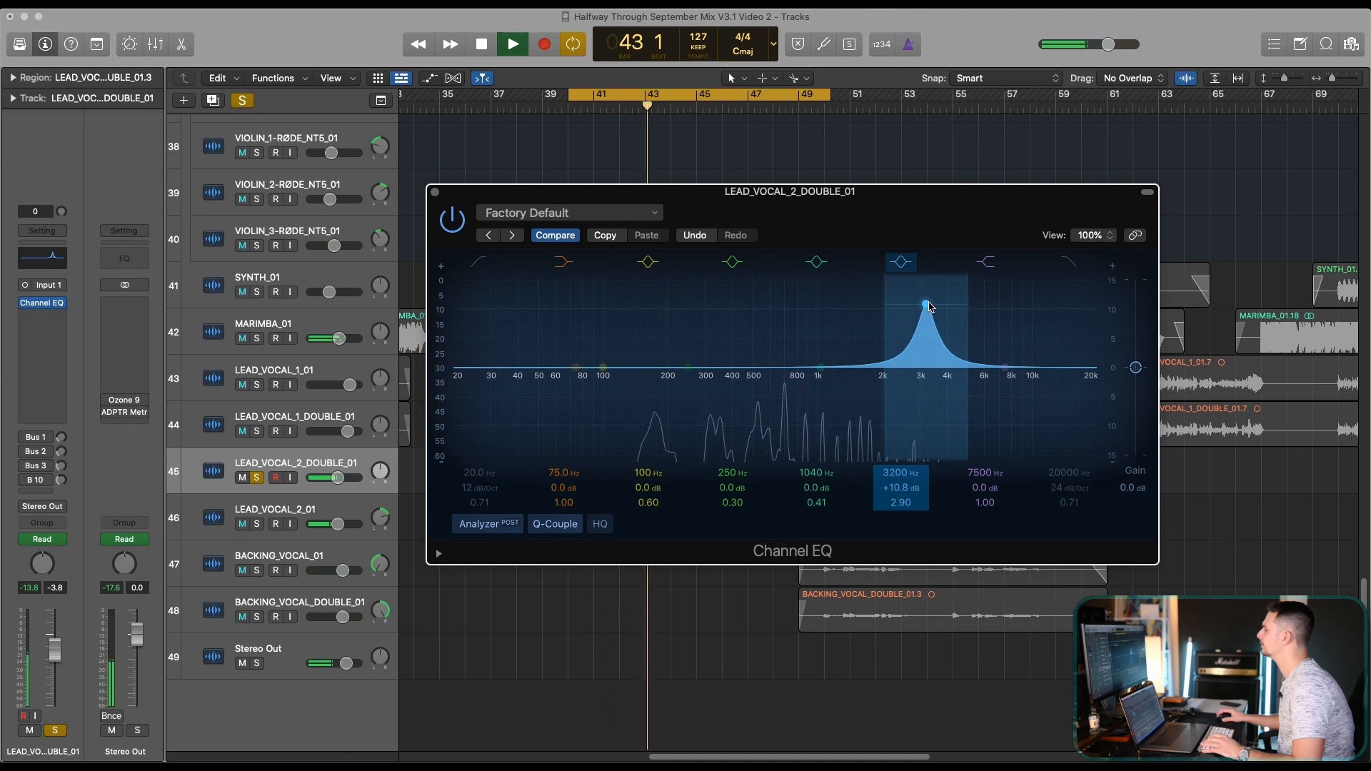
pyautogui.scroll(2, 930, 307)
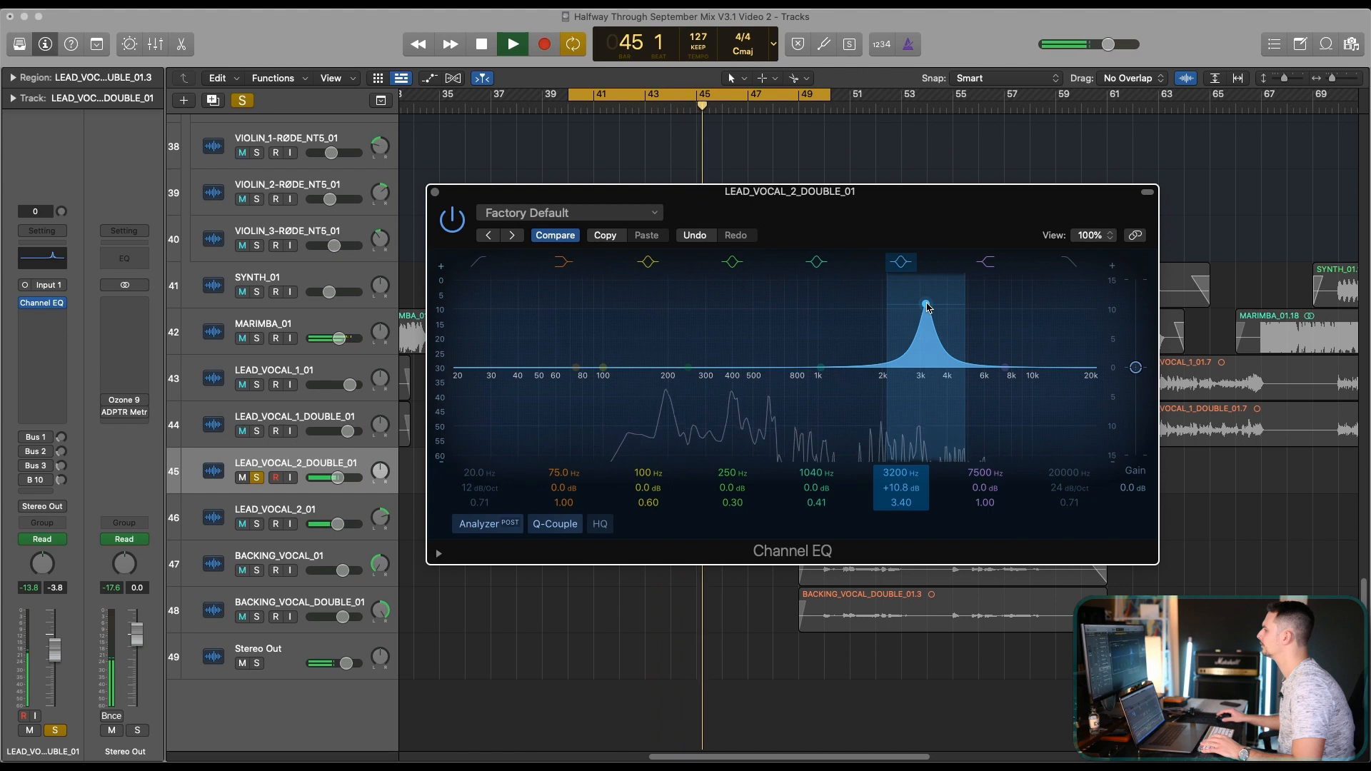
pyautogui.press('space')
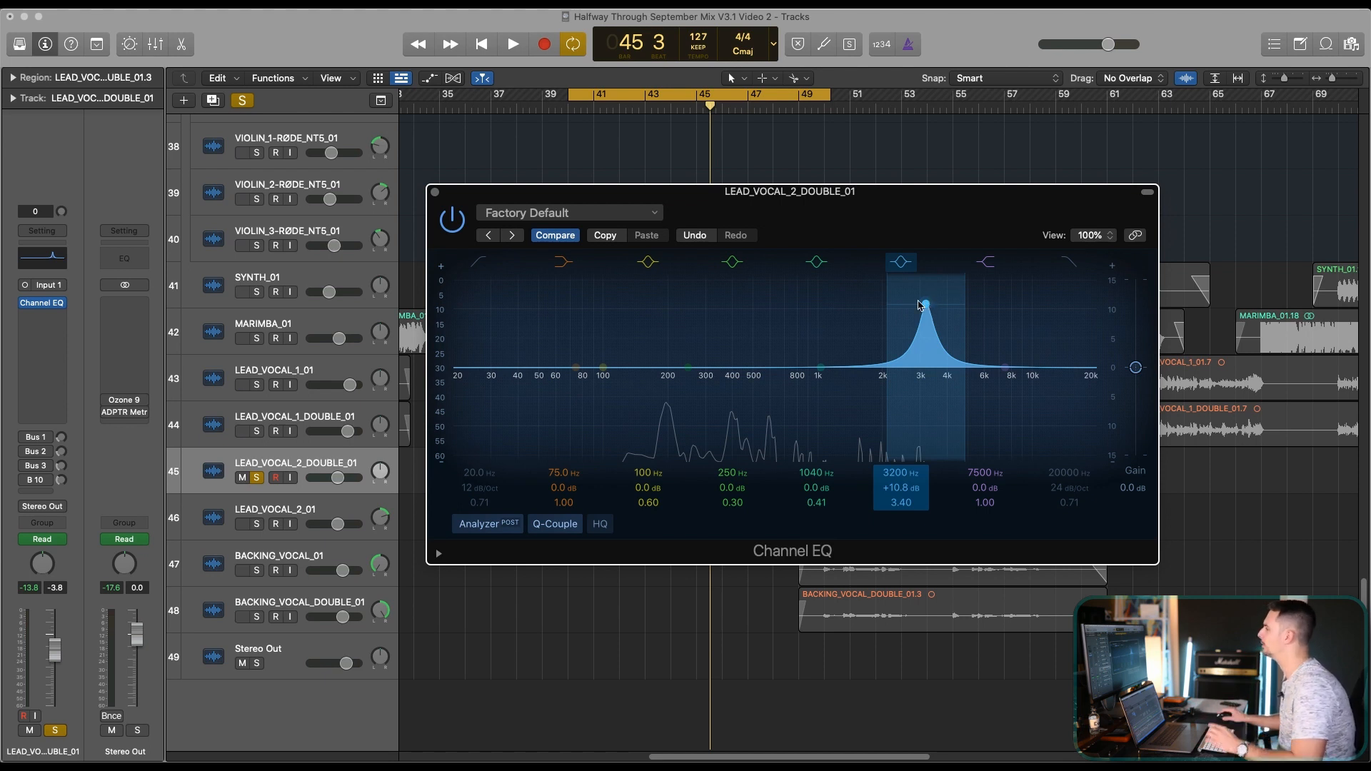
# Shift the boosted band to 2660 Hz at +12.3 dB and listen to the vocal's harsh resonance.
pyautogui.press('space')
pyautogui.moveTo(926, 306)
pyautogui.mouseDown()
pyautogui.moveTo(869, 300)
pyautogui.moveTo(910, 299)
pyautogui.mouseUp()
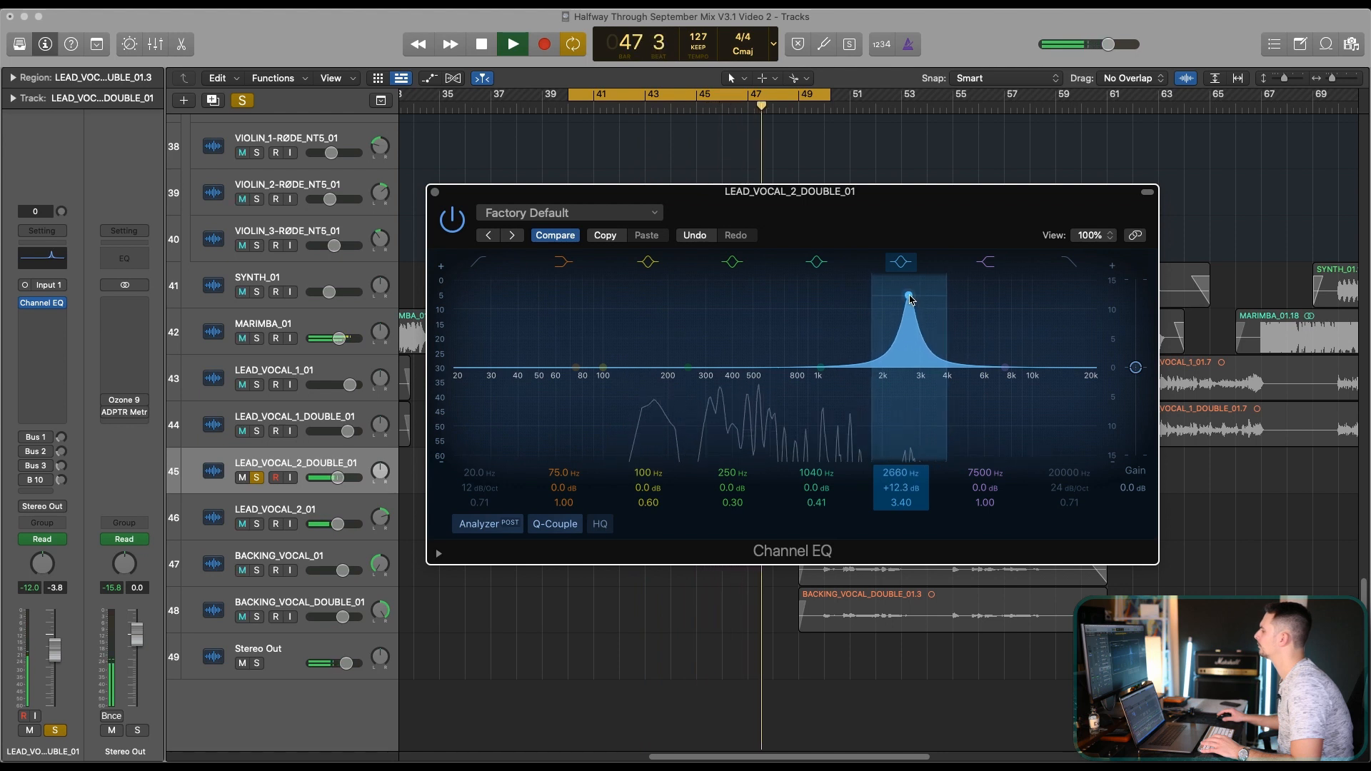
pyautogui.press('space')
pyautogui.press('space')
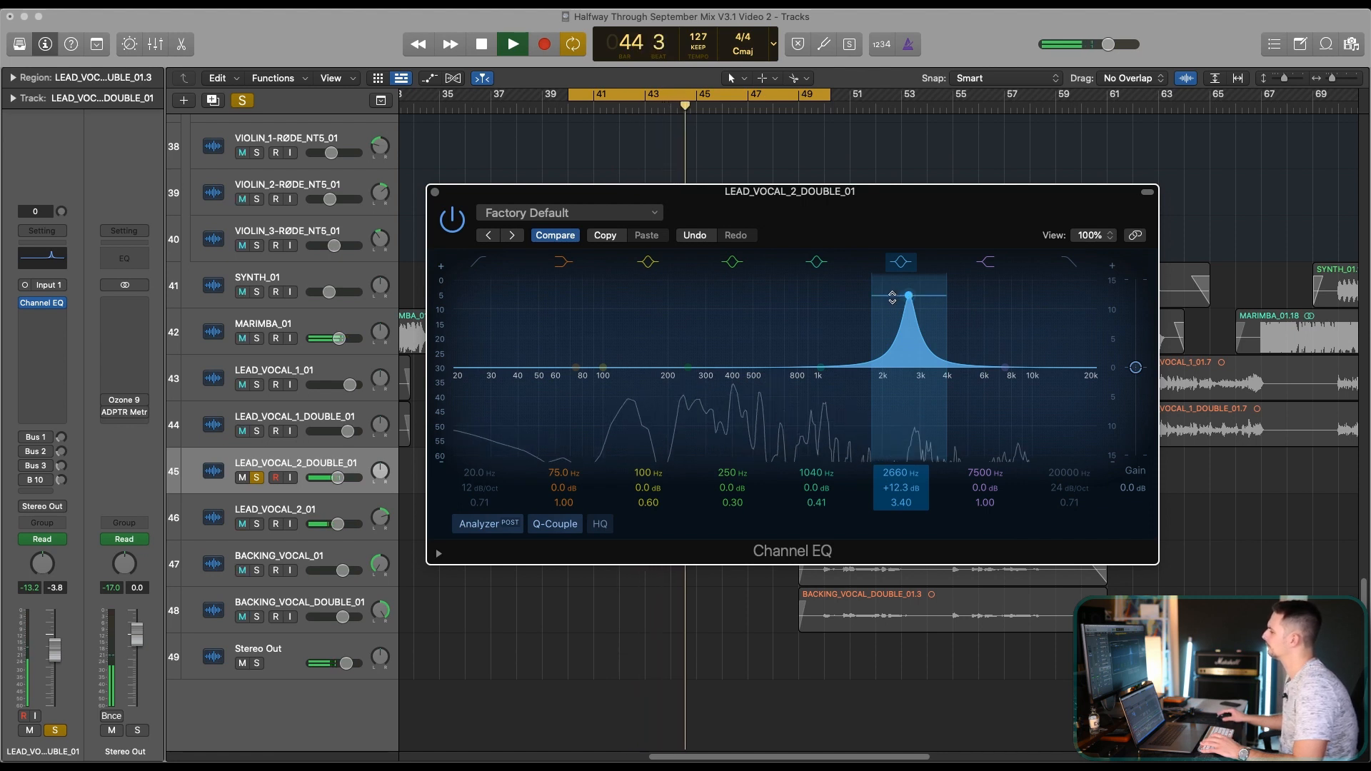
pyautogui.press('space')
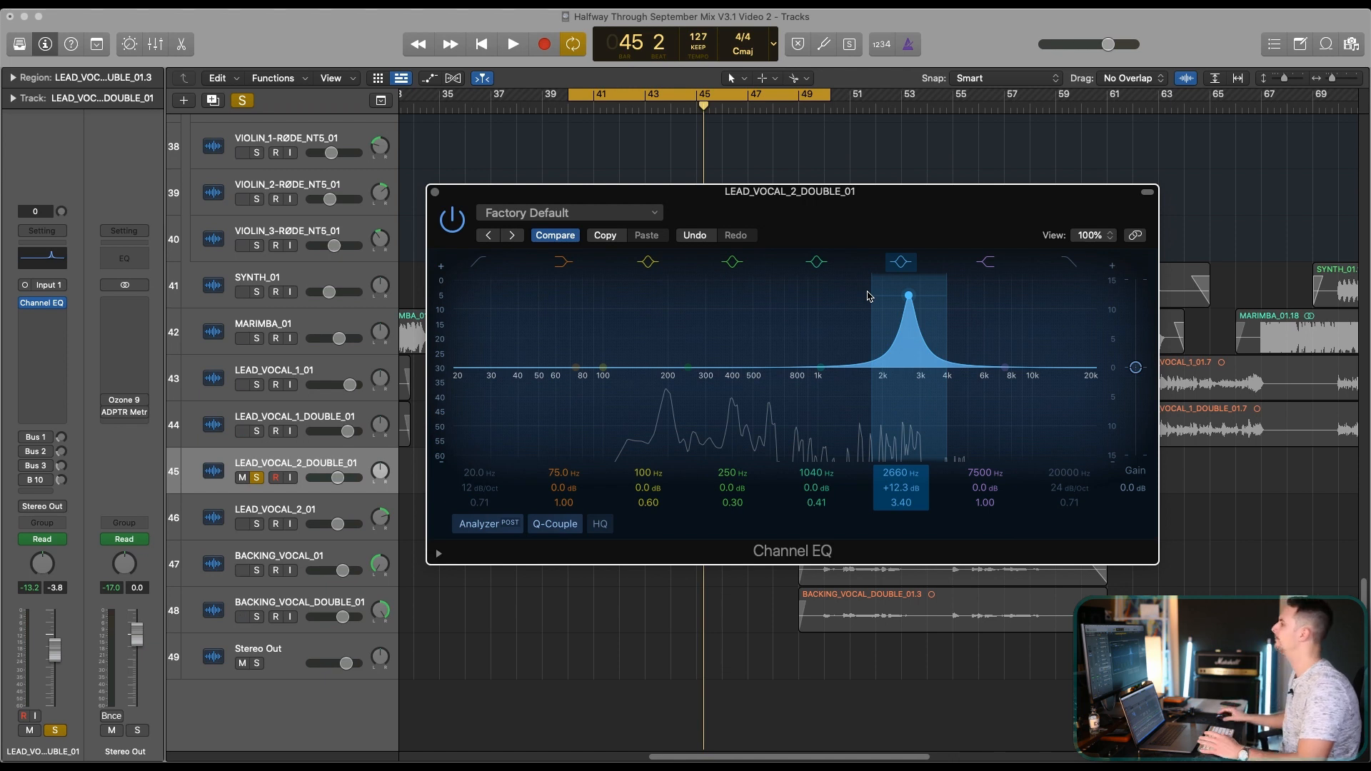
# Bypass the Channel EQ and insert Virtual Mix Rack on the vocal with CS-EQ and FG-2A modules.
pyautogui.click(435, 192)
pyautogui.click(25, 303)
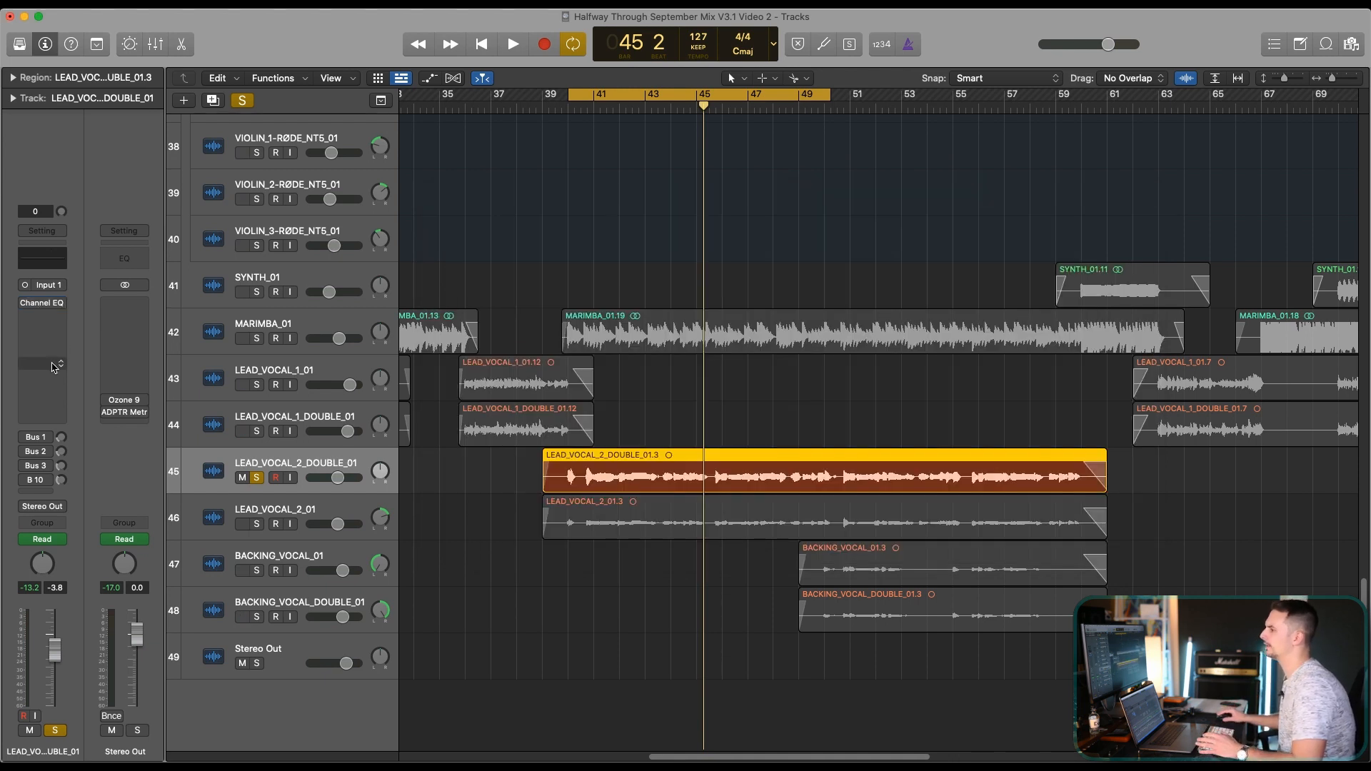
pyautogui.click(51, 342)
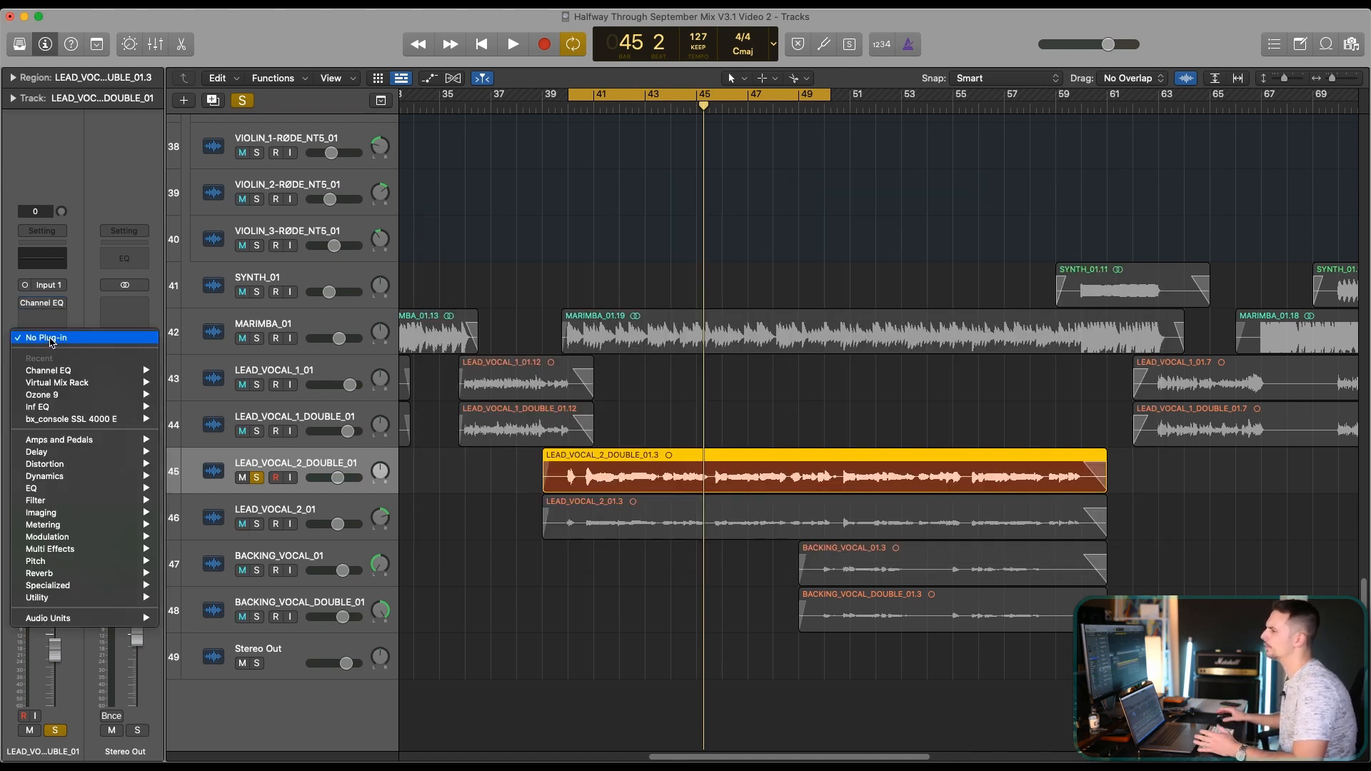
pyautogui.click(57, 383)
pyautogui.moveTo(775, 181); pyautogui.dragTo(777, 86)
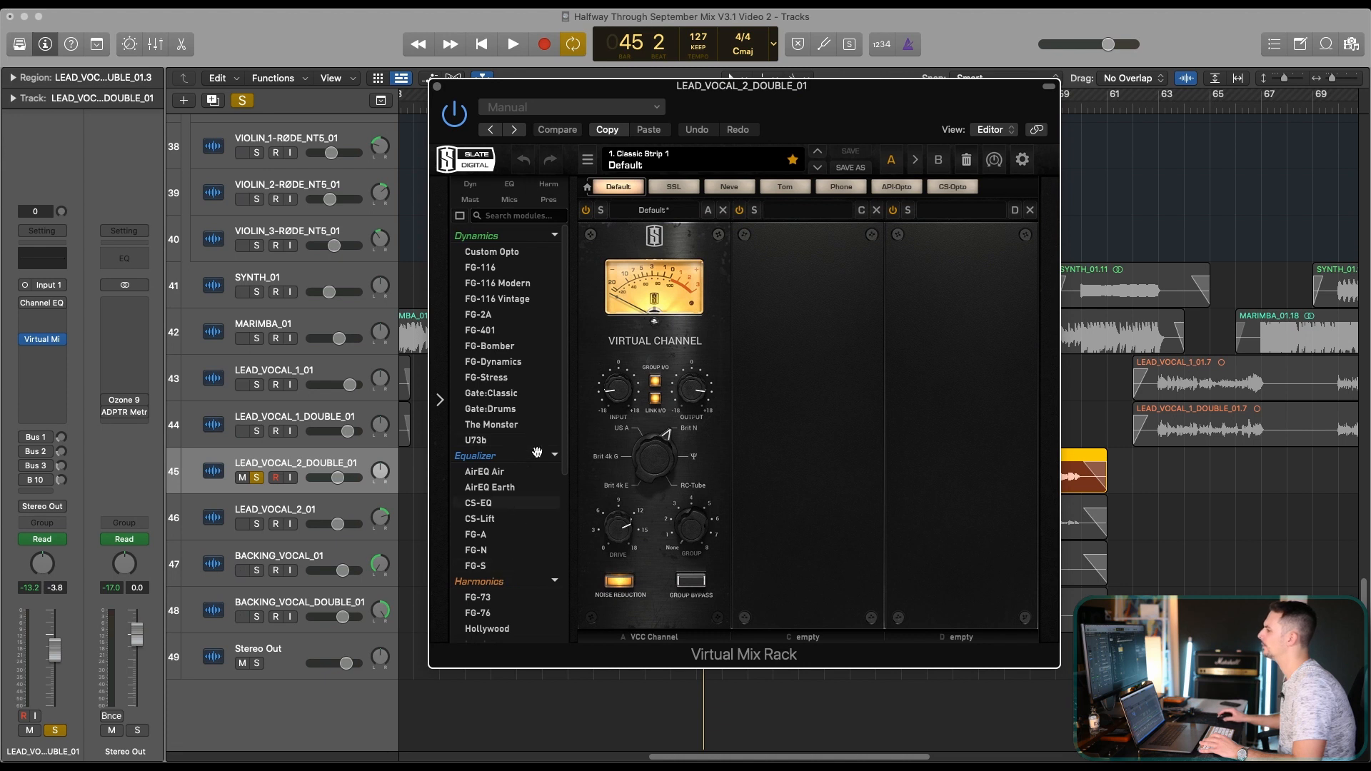
pyautogui.doubleClick(512, 312)
pyautogui.moveTo(840, 105); pyautogui.dragTo(953, 114)
# During playback, adjust the CS-EQ high-frequency gain and set its high-pass filter to about 204 Hz and low-pass to about 13.7 kHz.
pyautogui.press('space')
pyautogui.moveTo(941, 323); pyautogui.dragTo(942, 312)
pyautogui.moveTo(882, 527); pyautogui.dragTo(884, 474)
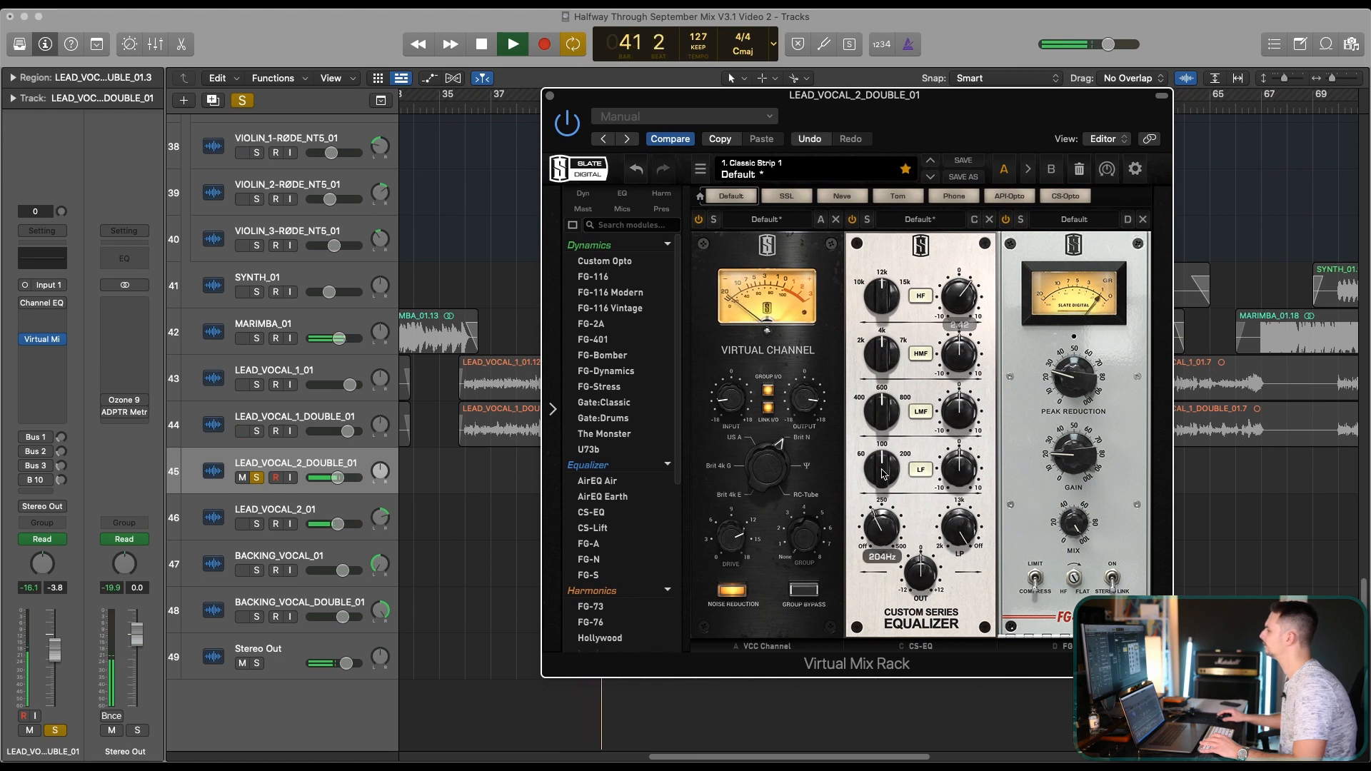
pyautogui.moveTo(960, 530); pyautogui.dragTo(956, 577)
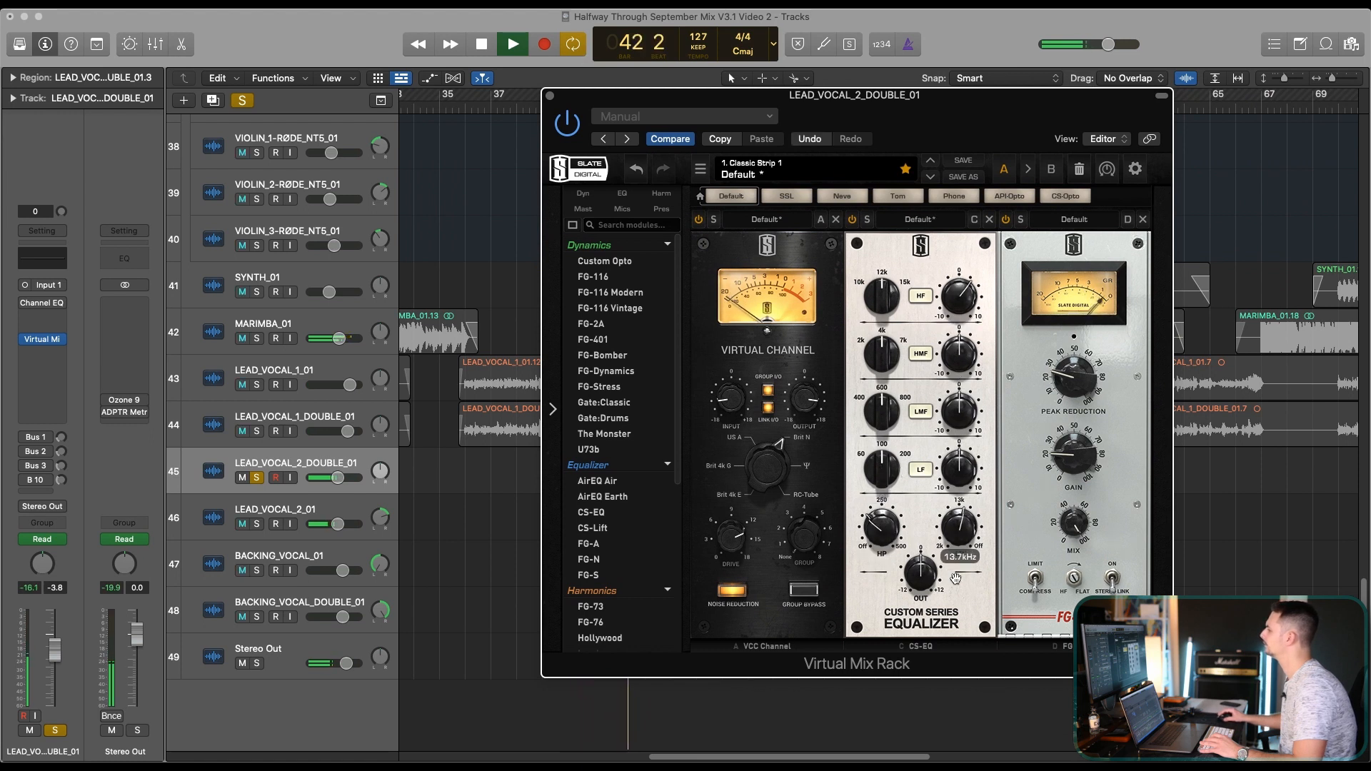
# Fine-tune the CS-EQ high-mid and high gains, and raise the low band's frequency while adjusting its gain.
pyautogui.moveTo(960, 355)
pyautogui.mouseDown()
pyautogui.moveTo(978, 309)
pyautogui.moveTo(963, 346)
pyautogui.mouseUp()
pyautogui.moveTo(962, 293); pyautogui.dragTo(965, 299)
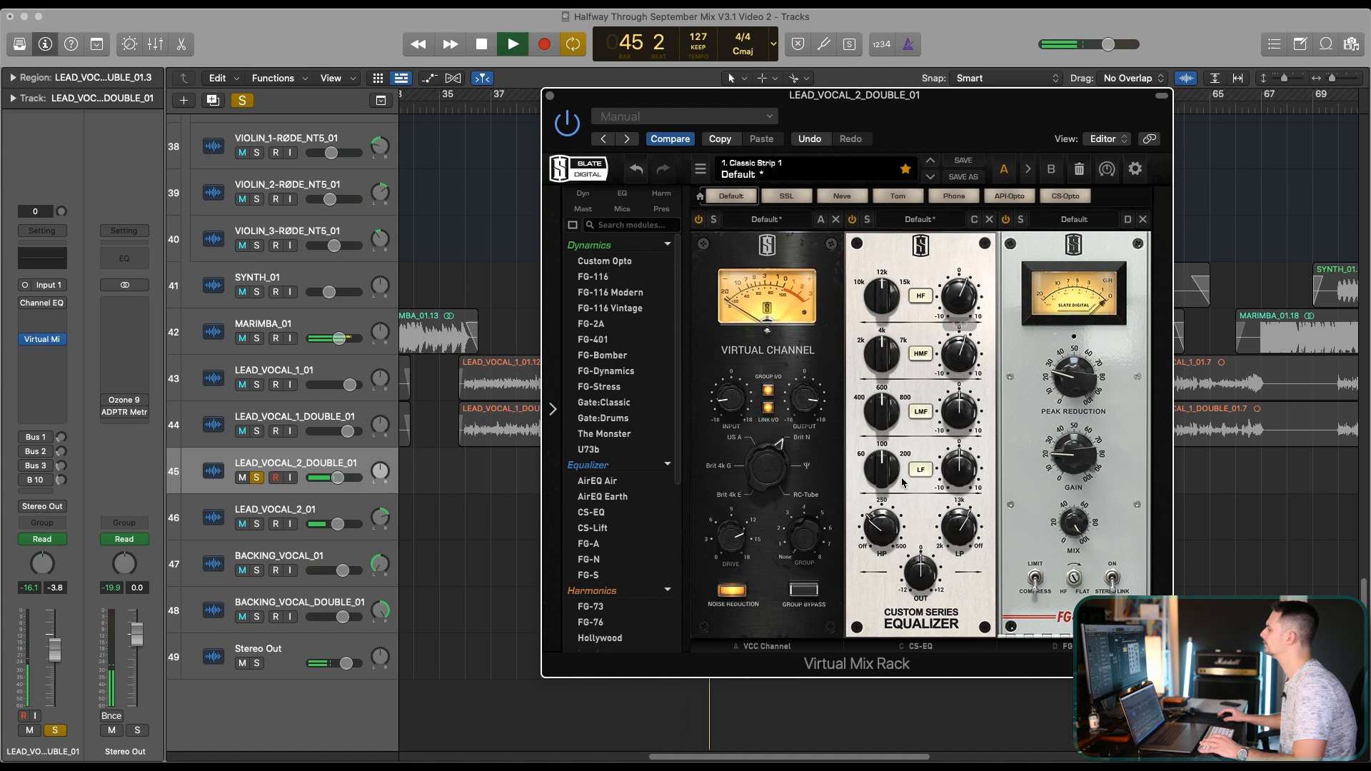
pyautogui.moveTo(884, 469); pyautogui.dragTo(901, 429)
pyautogui.moveTo(961, 469)
pyautogui.mouseDown()
pyautogui.moveTo(983, 398)
pyautogui.moveTo(973, 460)
pyautogui.mouseUp()
# Set the FG-2A compressor's peak reduction to about 43 and its gain to about 38.3 while listening to the vocal.
pyautogui.moveTo(1075, 378); pyautogui.dragTo(1086, 339)
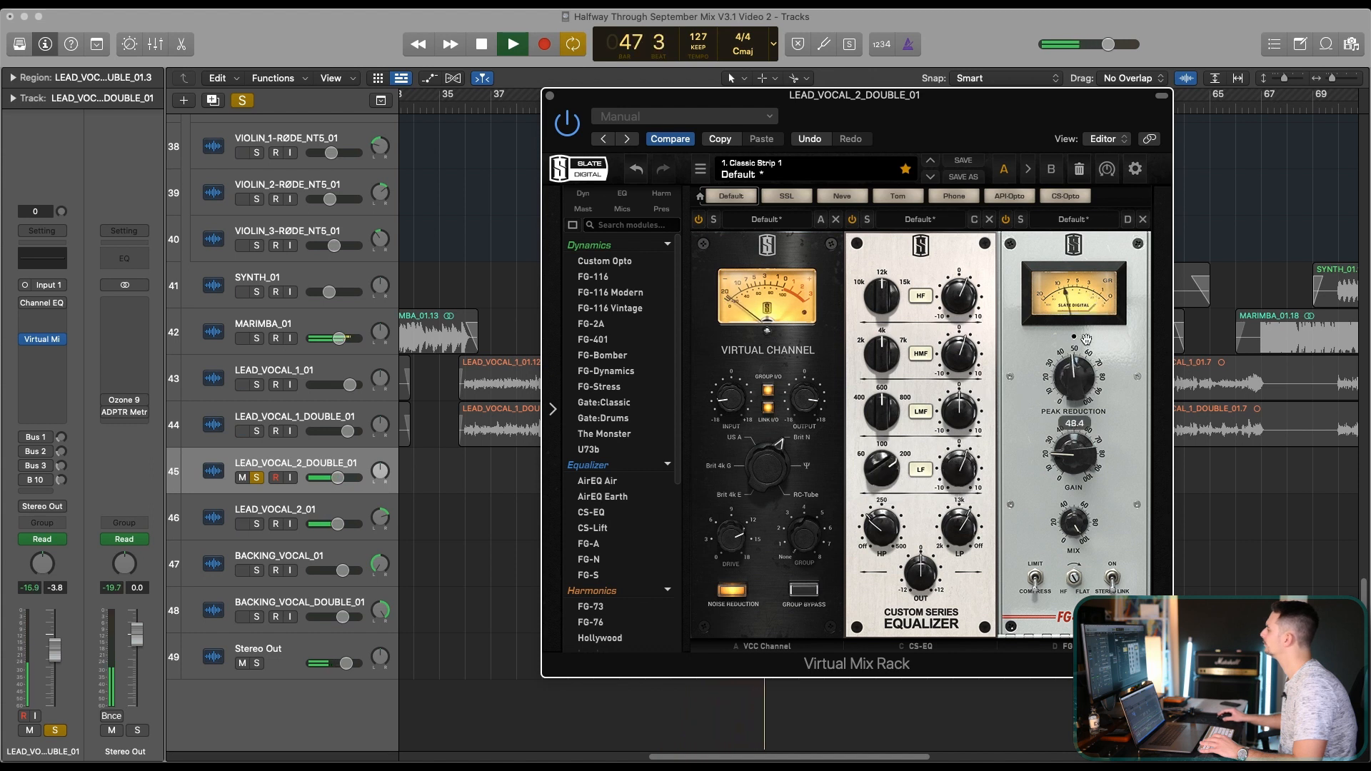
pyautogui.moveTo(1081, 459); pyautogui.dragTo(1075, 408)
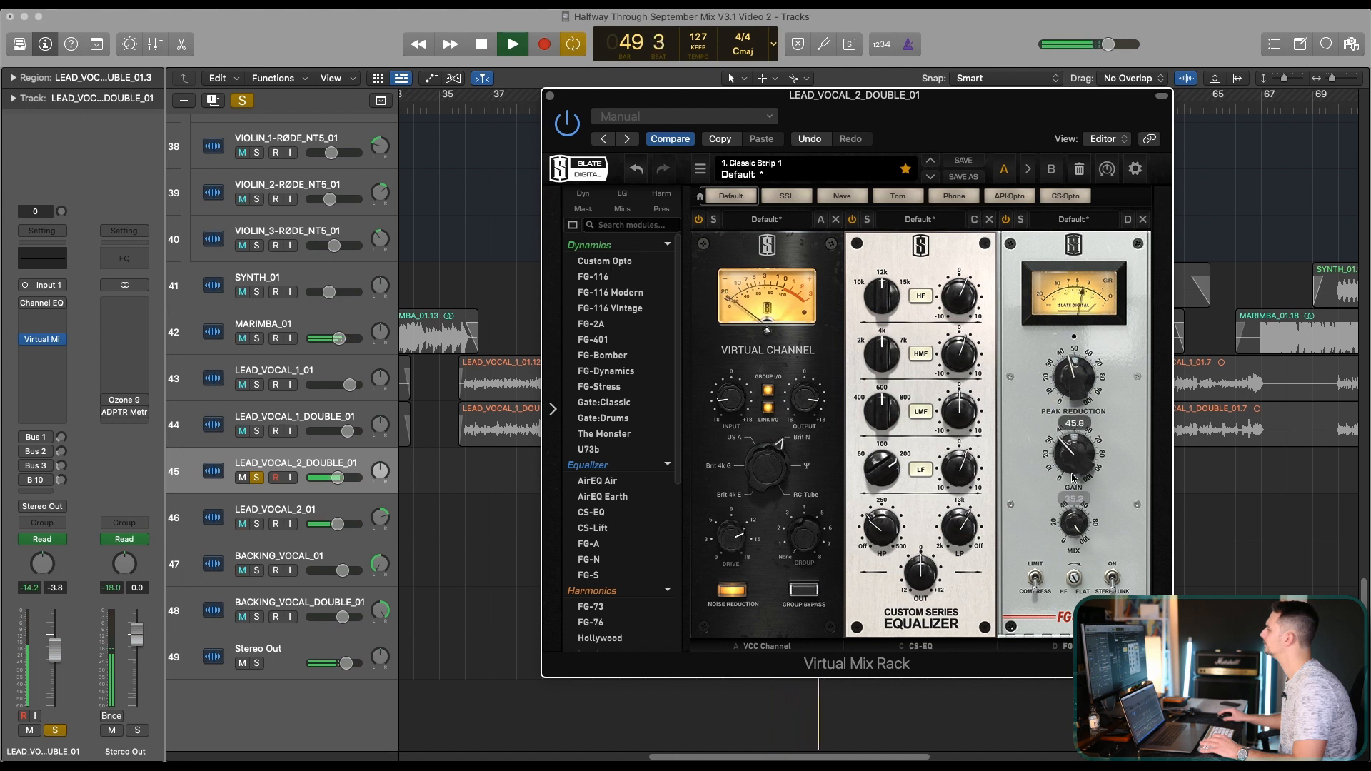
pyautogui.moveTo(1031, 245); pyautogui.dragTo(928, 229)
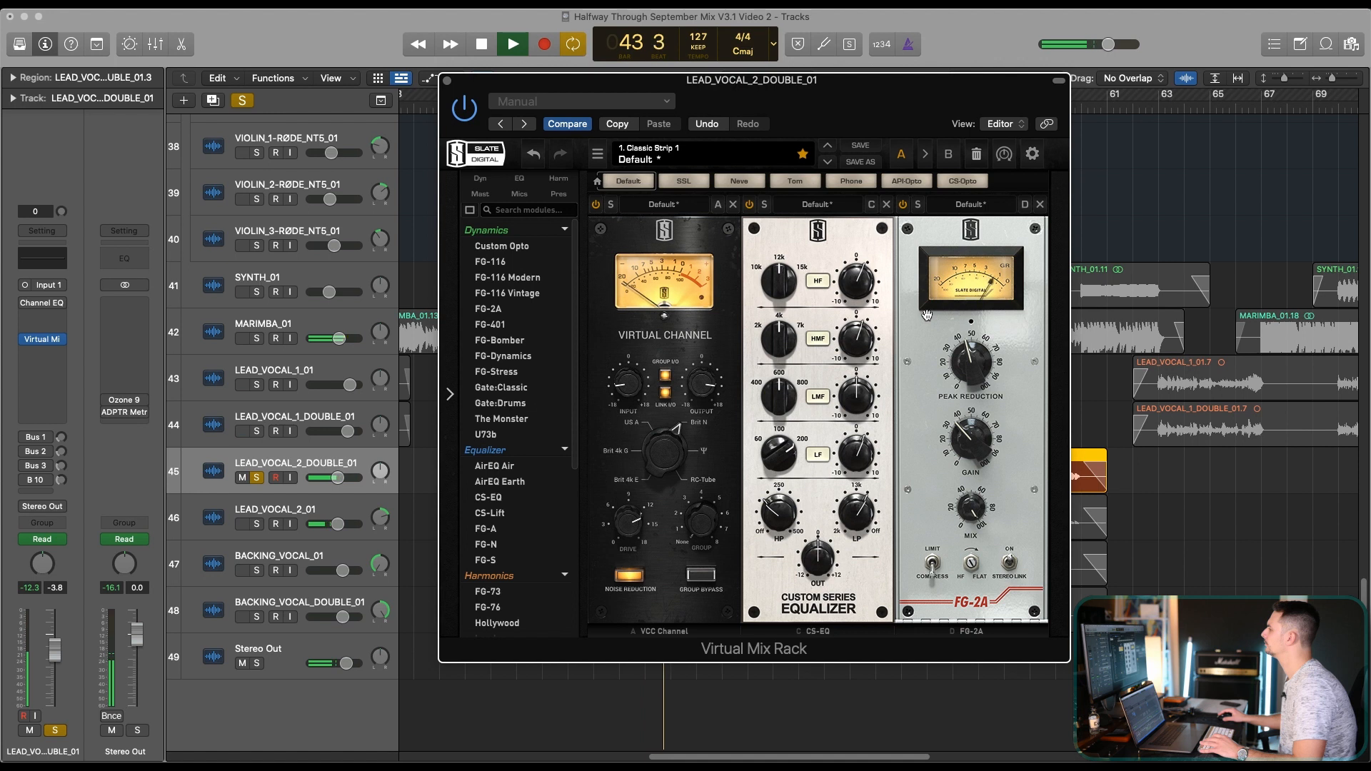
pyautogui.moveTo(971, 367); pyautogui.dragTo(969, 376)
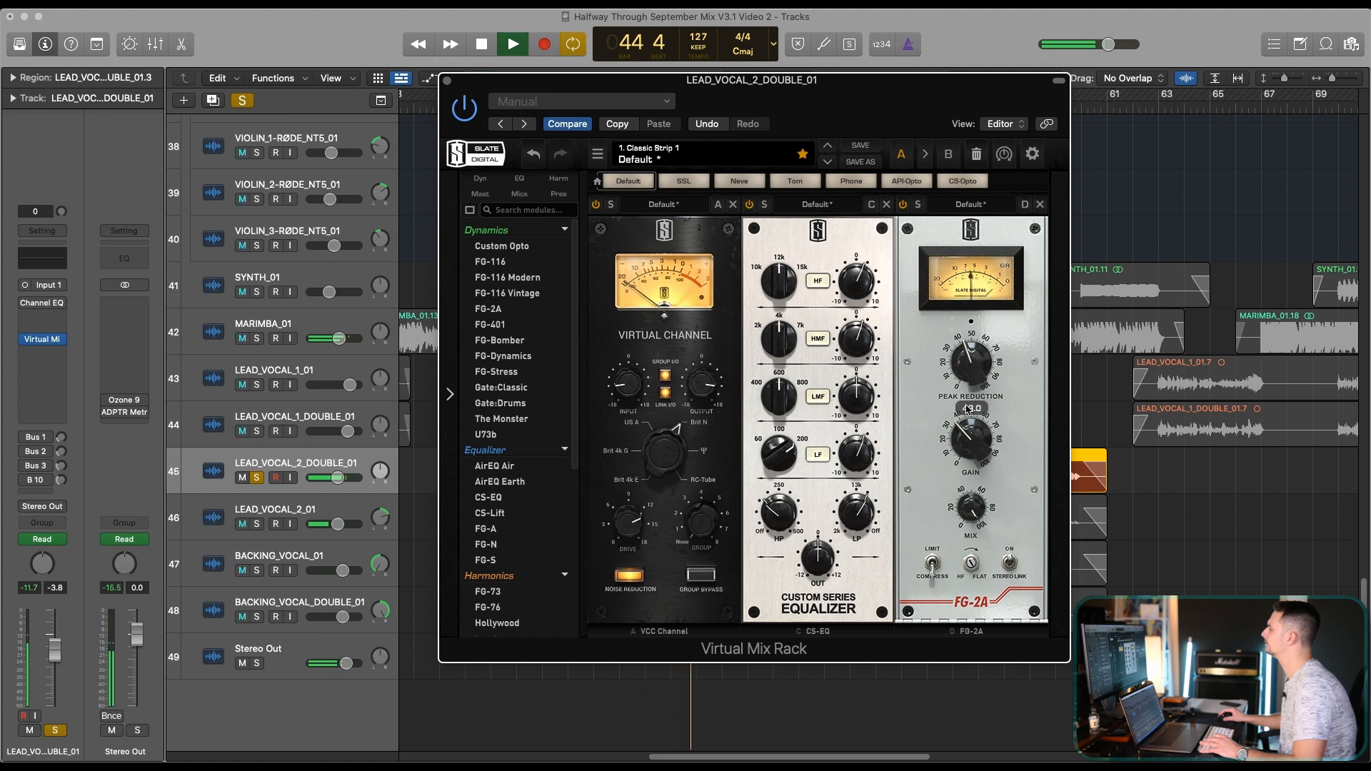
pyautogui.moveTo(958, 426); pyautogui.dragTo(955, 417)
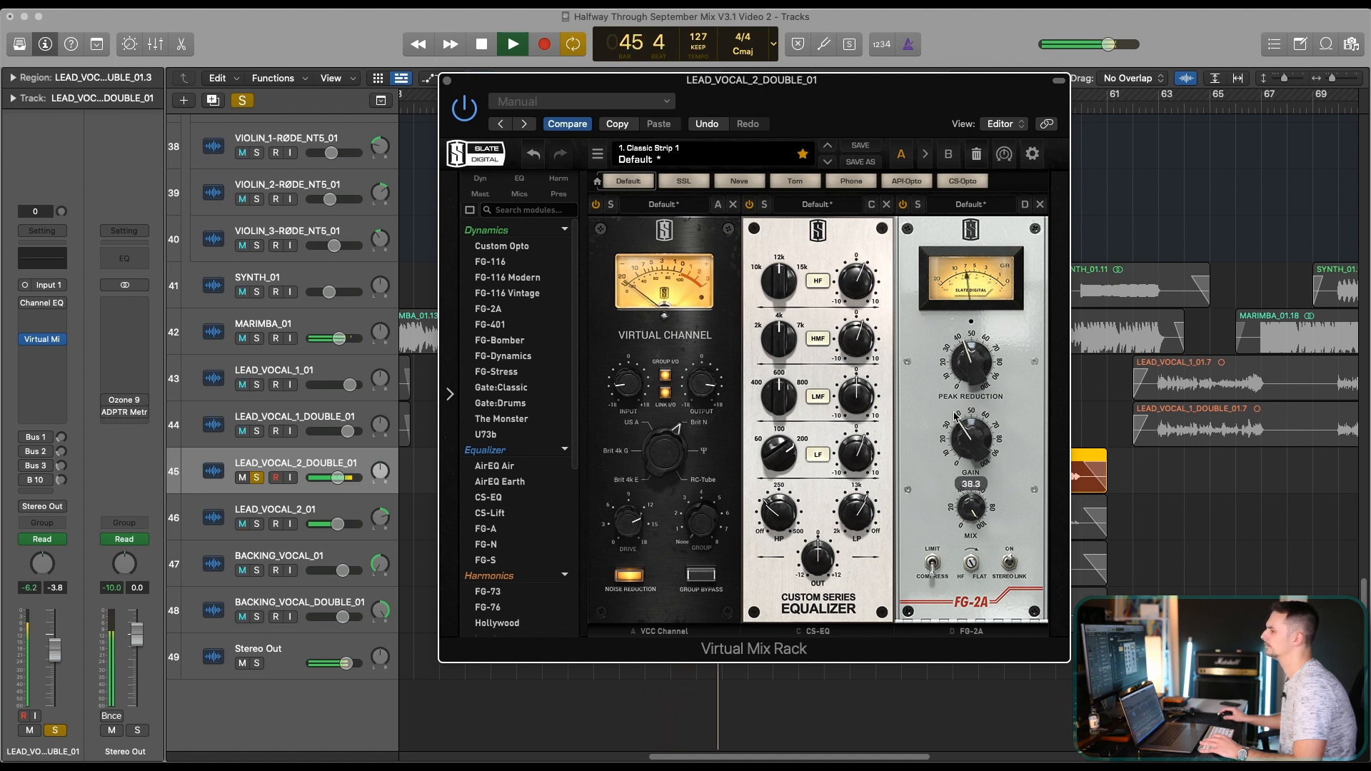
pyautogui.moveTo(919, 106); pyautogui.dragTo(849, 99)
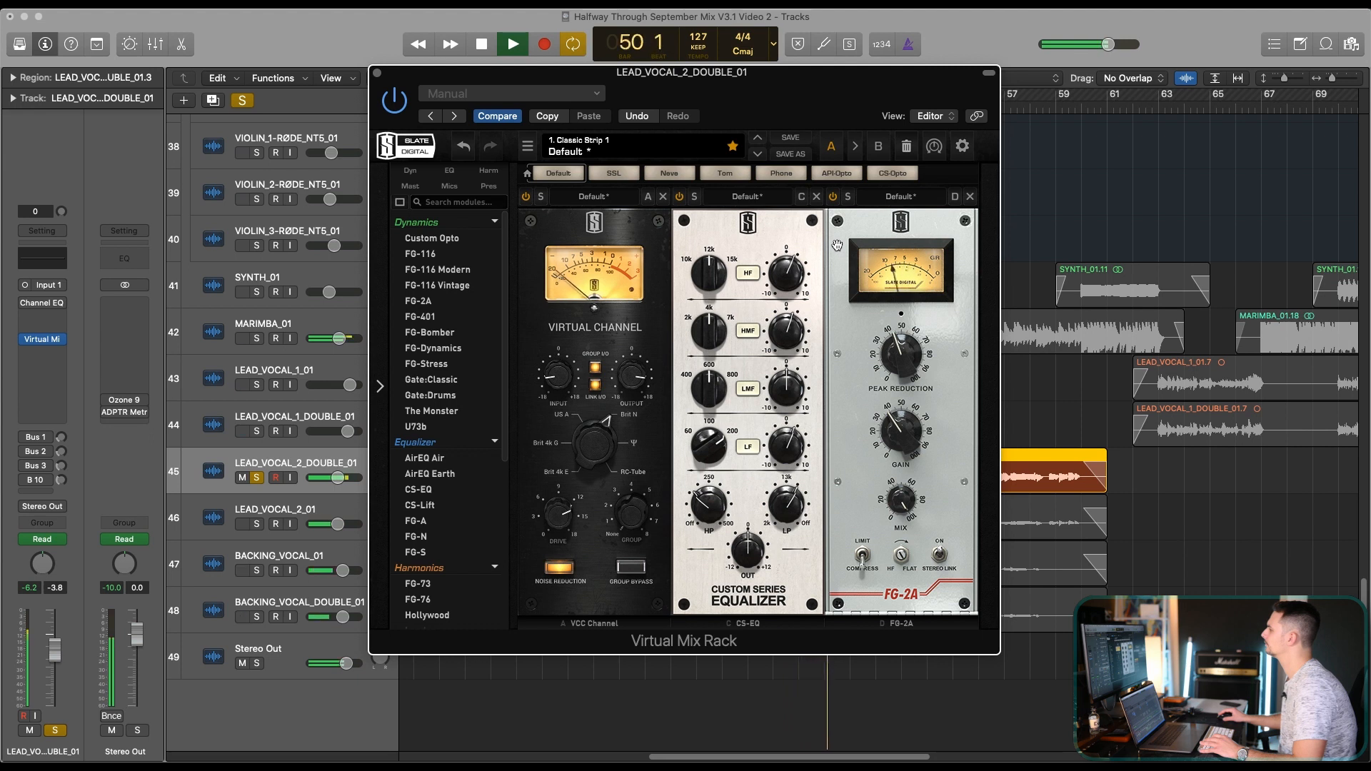
pyautogui.press('space')
pyautogui.moveTo(831, 99); pyautogui.dragTo(791, 95)
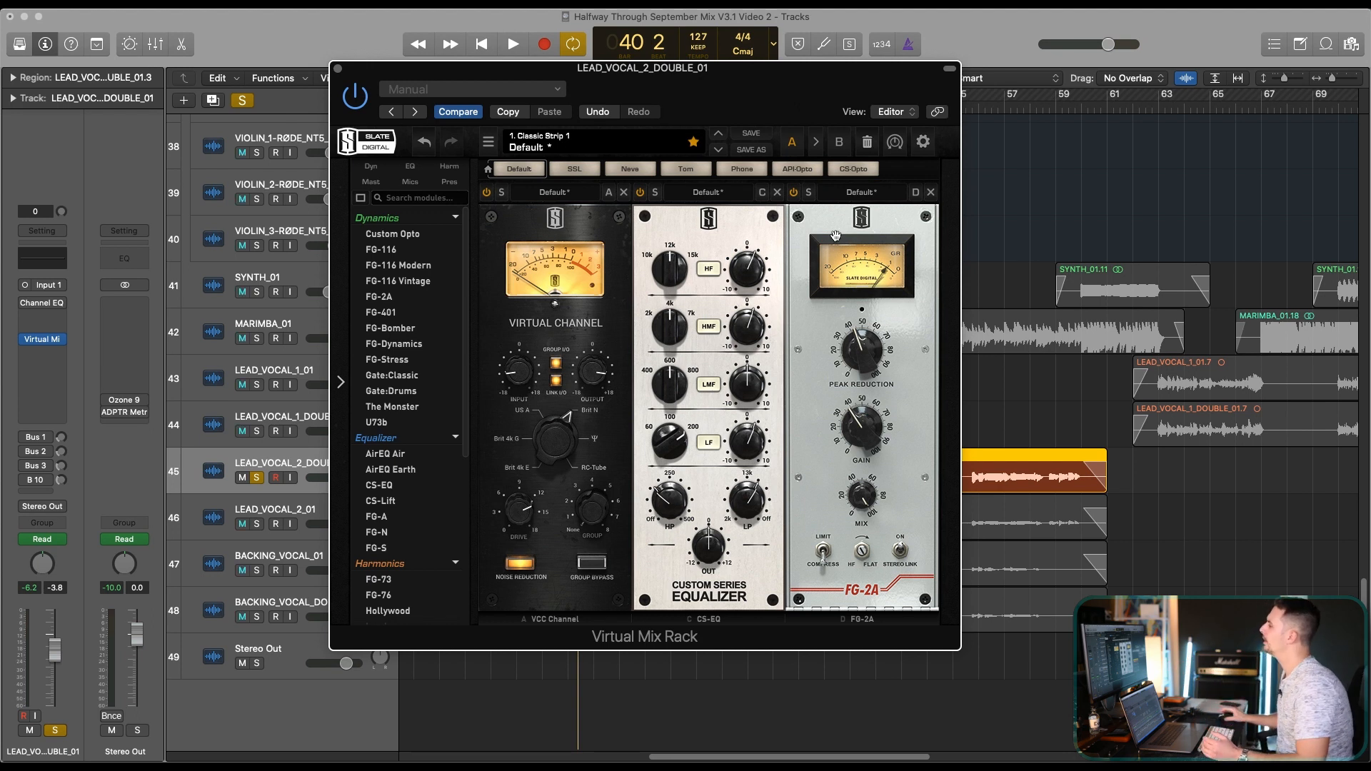
pyautogui.moveTo(798, 82); pyautogui.dragTo(607, 57)
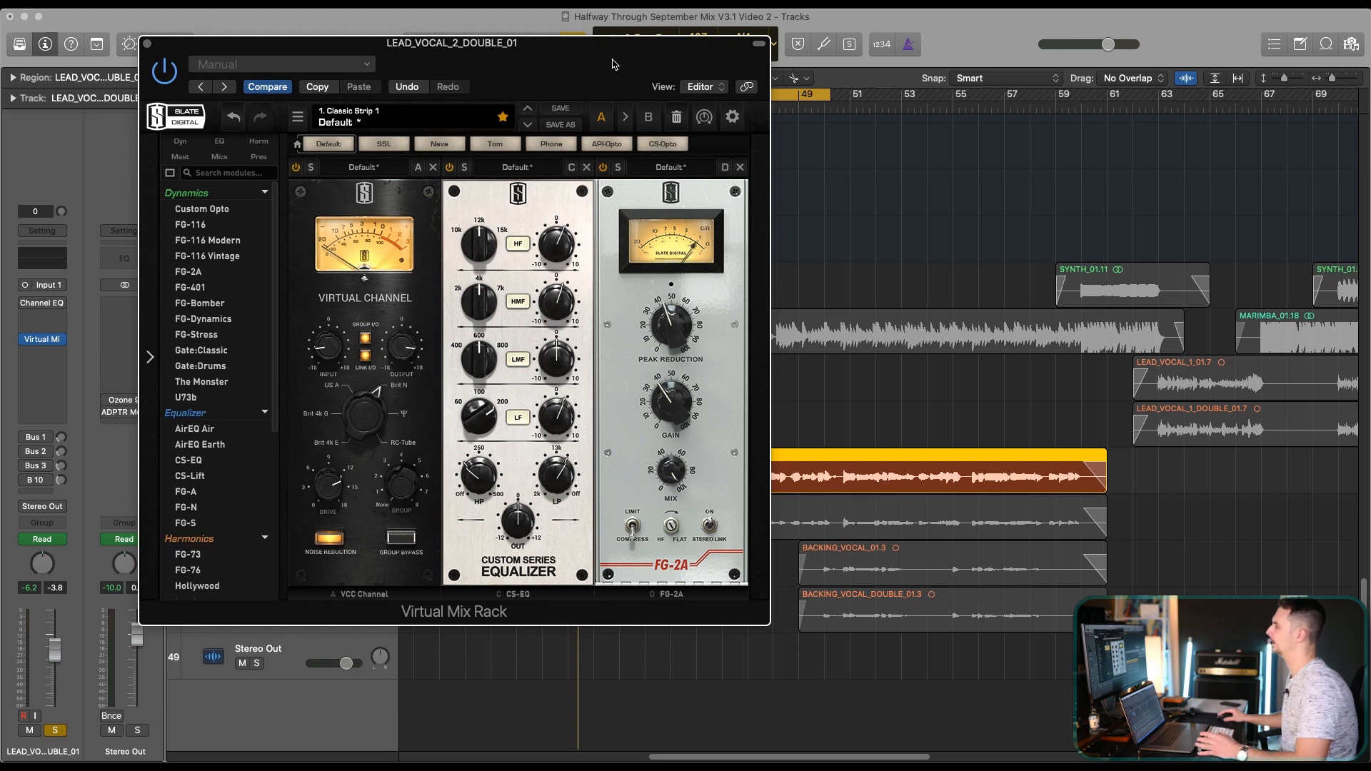
pyautogui.moveTo(612, 65); pyautogui.dragTo(813, 136)
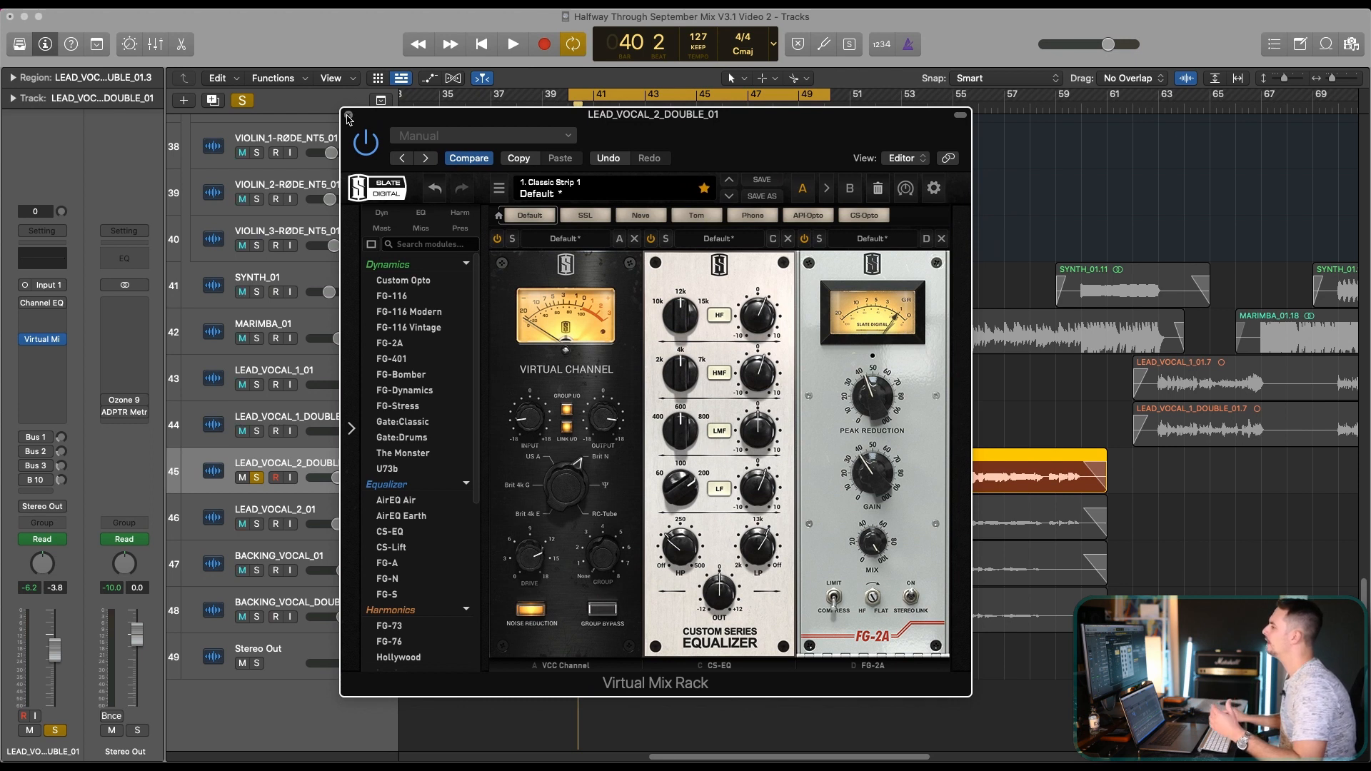
# Move the Channel EQ after Virtual Mix Rack in the vocal's effects chain and open it.
pyautogui.click(348, 118)
pyautogui.moveTo(42, 303); pyautogui.dragTo(50, 365)
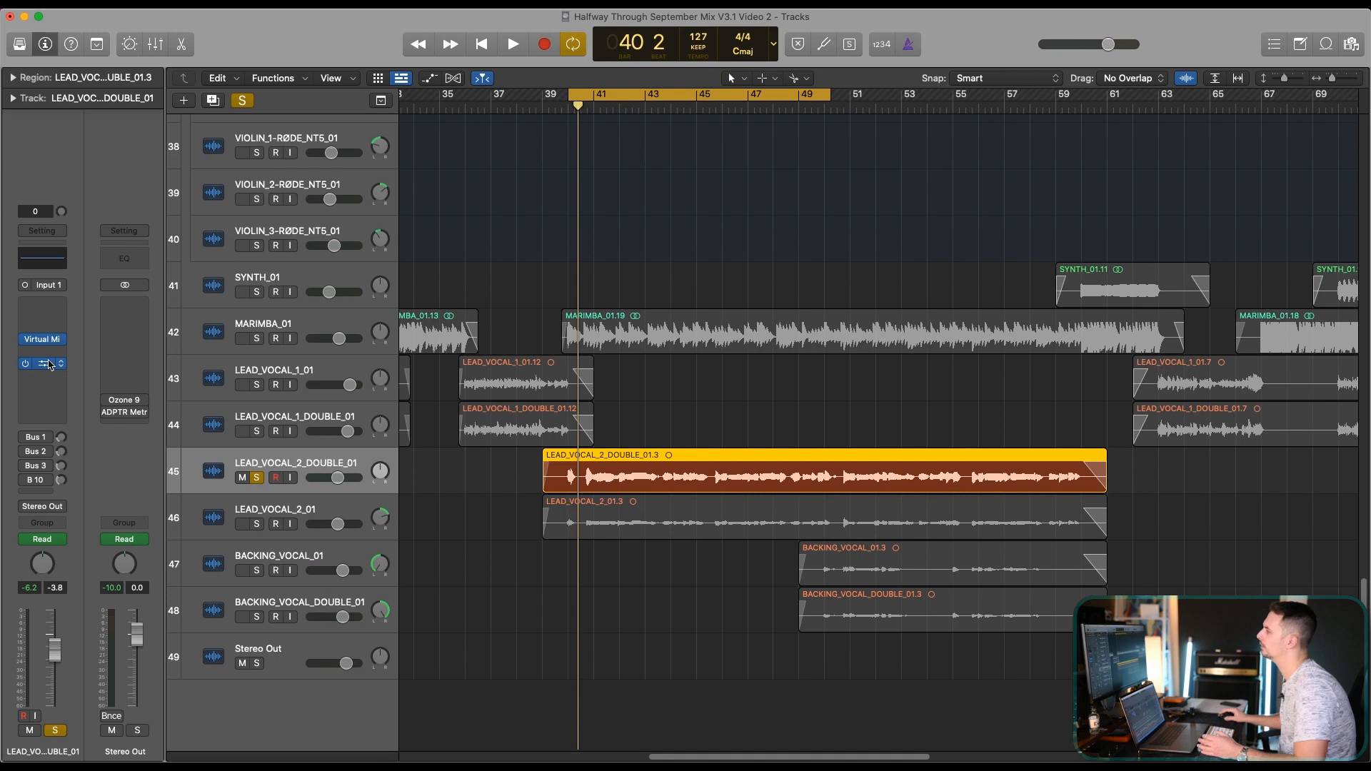
pyautogui.click(49, 365)
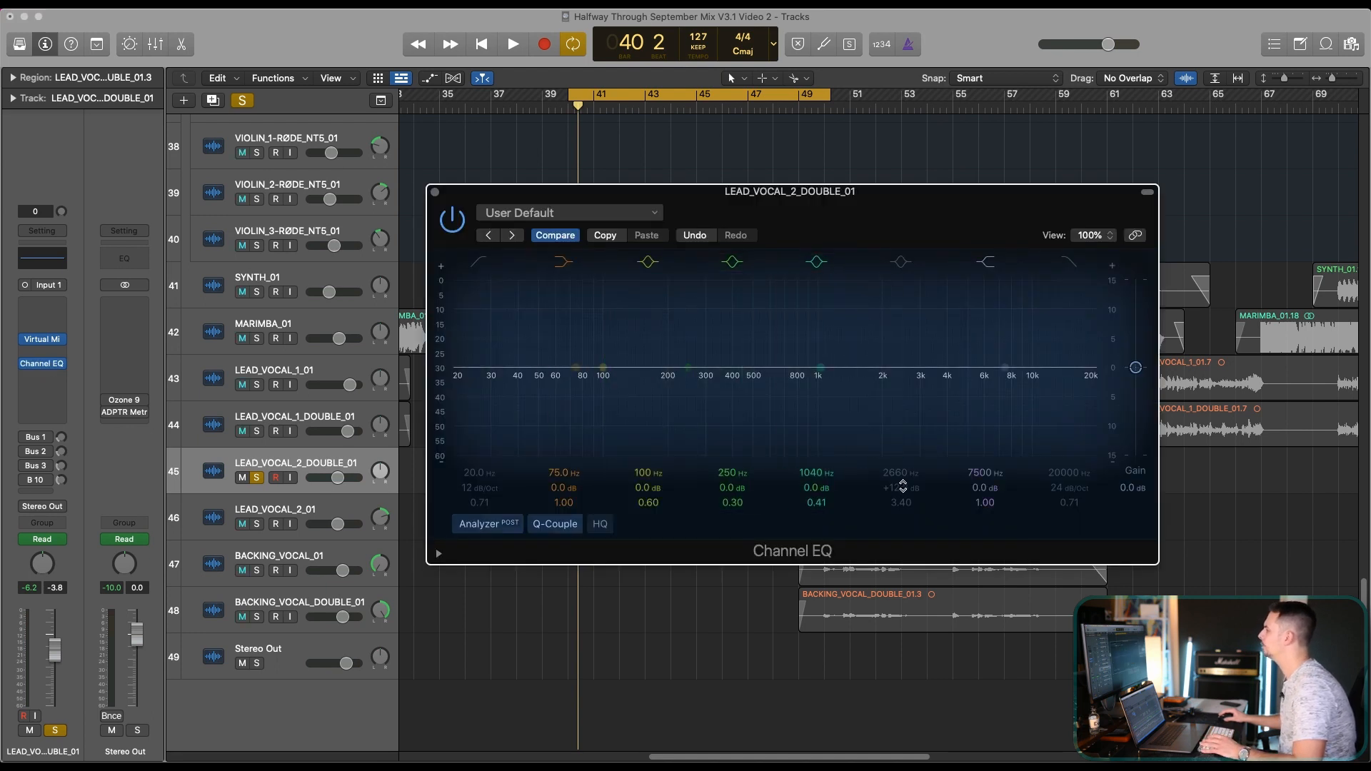
# Cut the upper-mid bell band by 4.5 dB at 2780 Hz with Q 4.00 while the vocal plays.
pyautogui.moveTo(901, 485); pyautogui.dragTo(901, 531)
pyautogui.press('space')
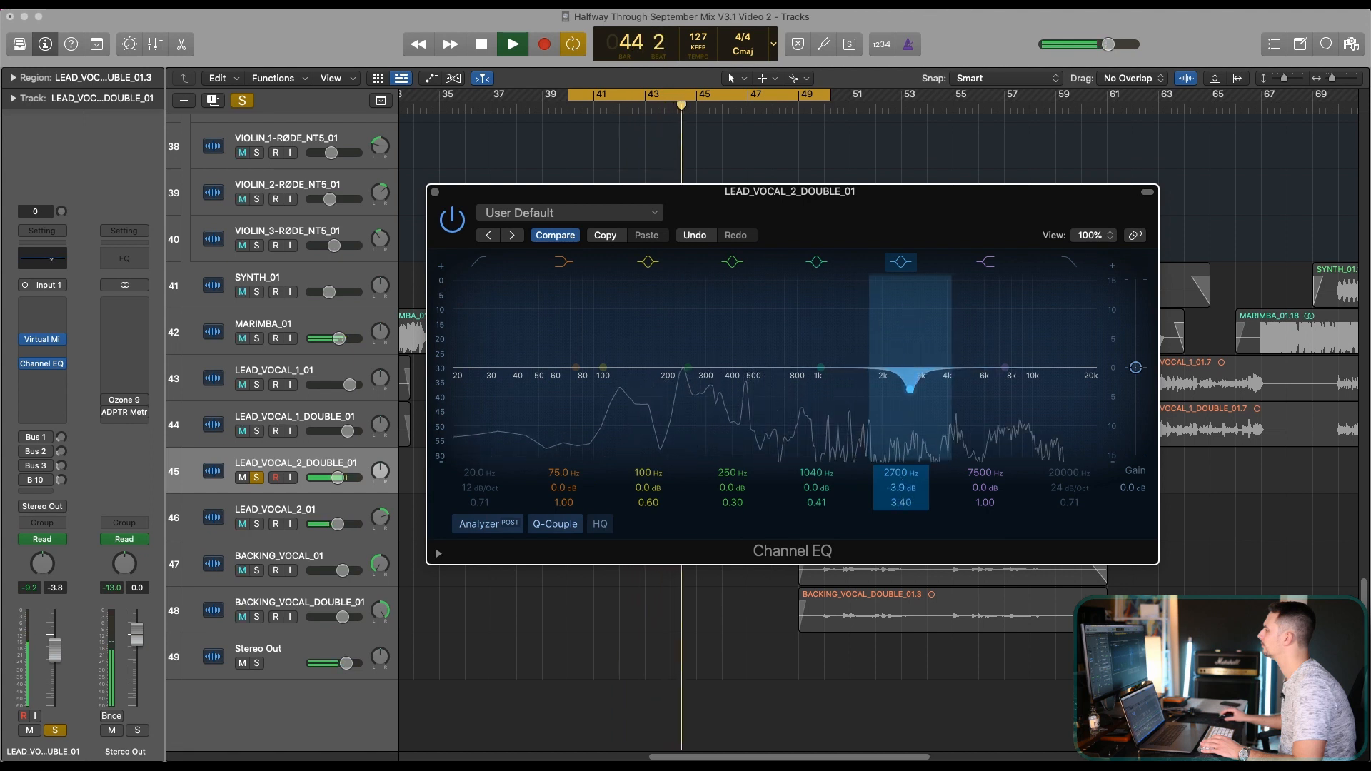
pyautogui.moveTo(901, 473)
pyautogui.mouseDown()
pyautogui.moveTo(901, 461)
pyautogui.moveTo(901, 498)
pyautogui.mouseUp()
# Sweep the 1040 Hz bell band as a narrow boost, then set it to a 4.1 dB cut at 4000 Hz with Q 3.40.
pyautogui.moveTo(817, 493); pyautogui.dragTo(816, 487)
pyautogui.scroll(-5, 818, 328)
pyautogui.scroll(10, 818, 329)
pyautogui.scroll(-8, 819, 331)
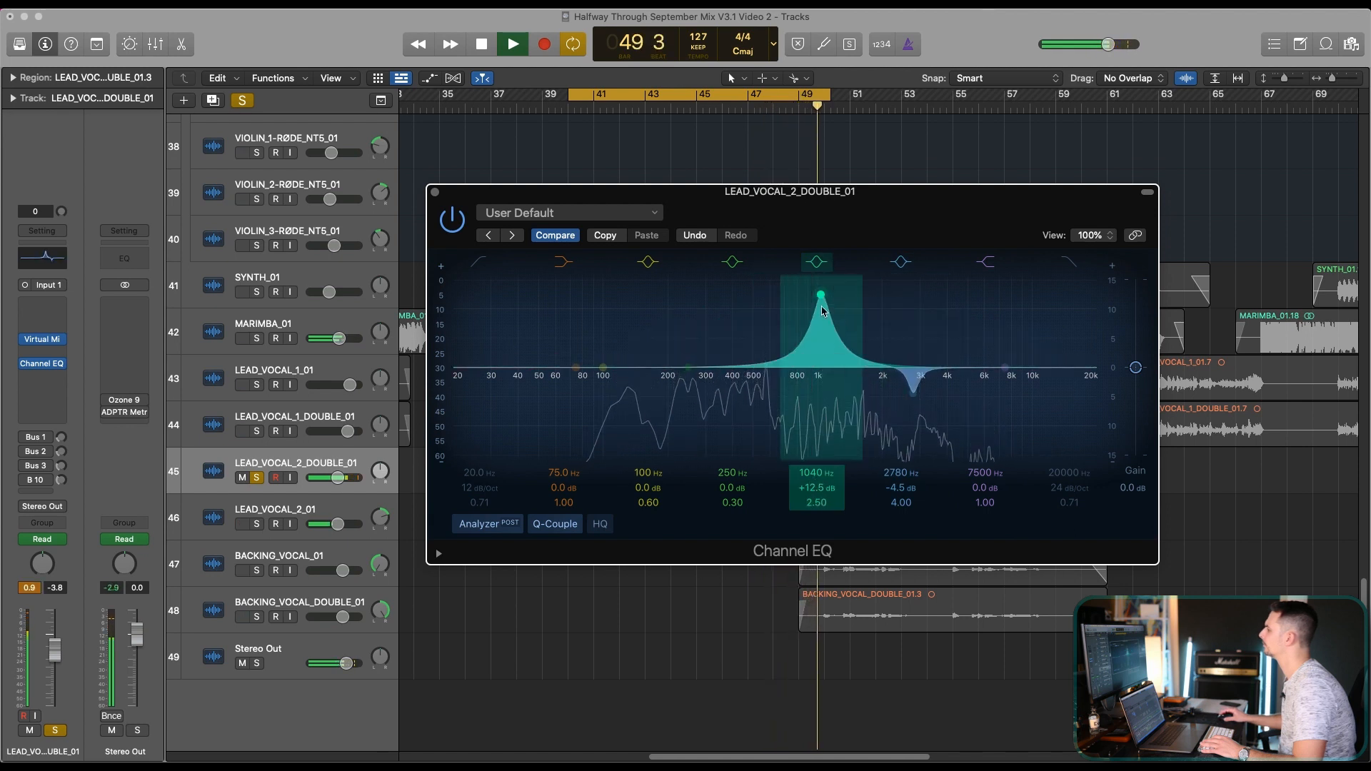
pyautogui.moveTo(821, 308); pyautogui.dragTo(947, 391)
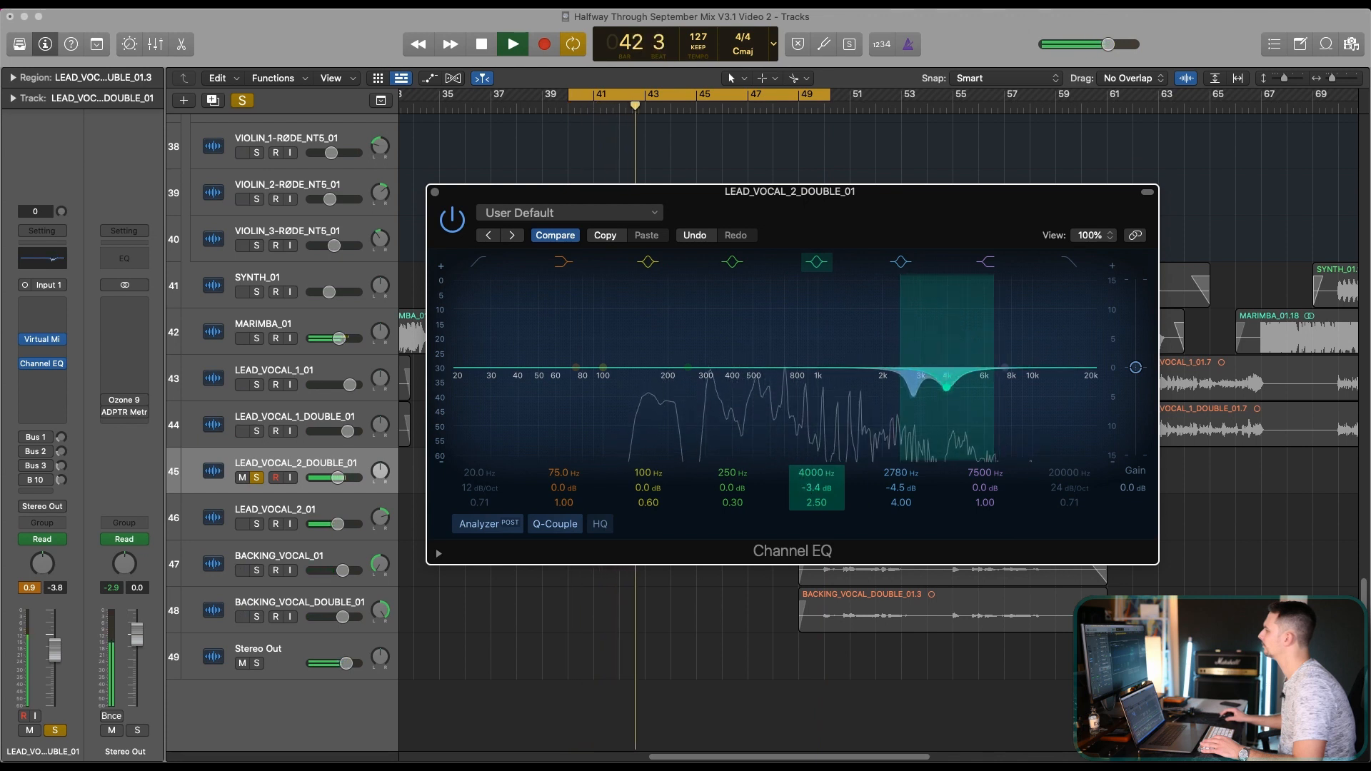
pyautogui.moveTo(816, 503); pyautogui.dragTo(816, 495)
# Compare the vocal with the Channel EQ bypassed and active, leave it enabled and close its window.
pyautogui.click(455, 221)
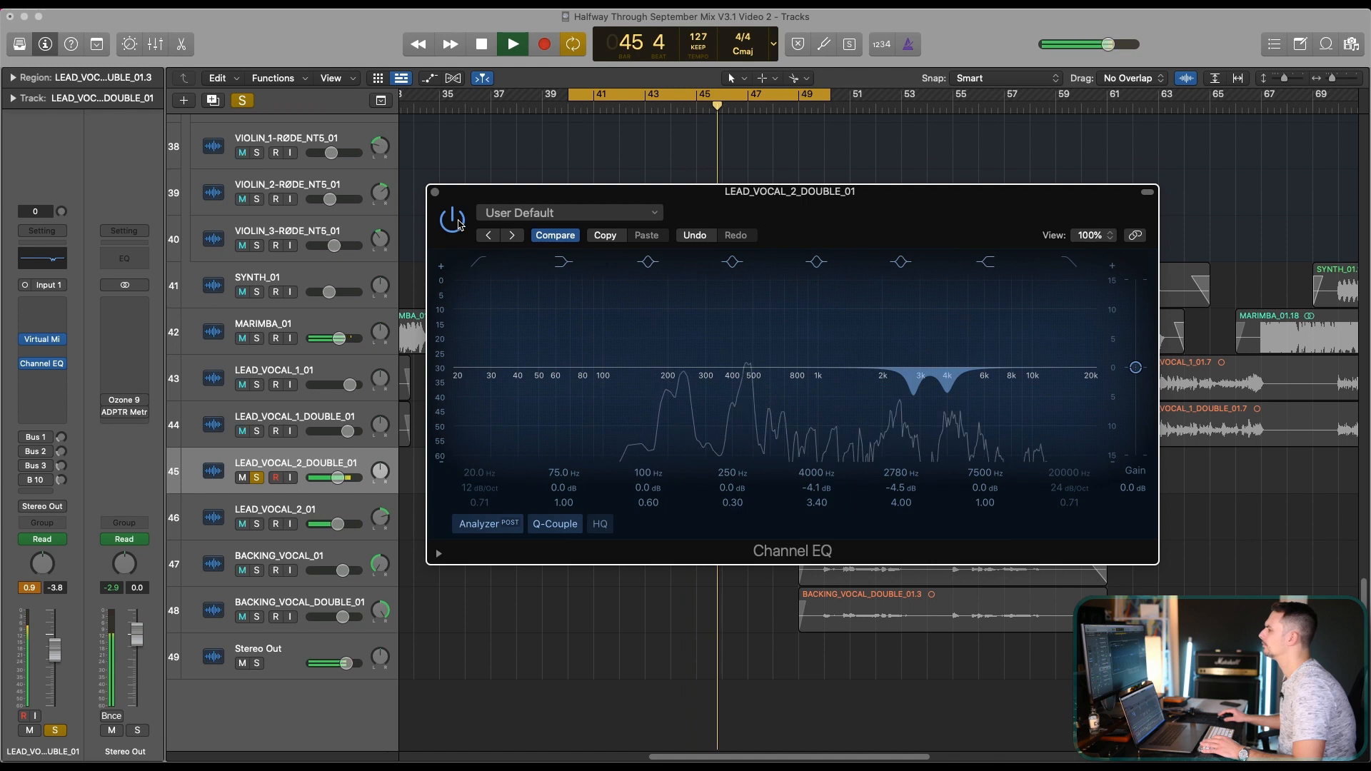
pyautogui.click(454, 221)
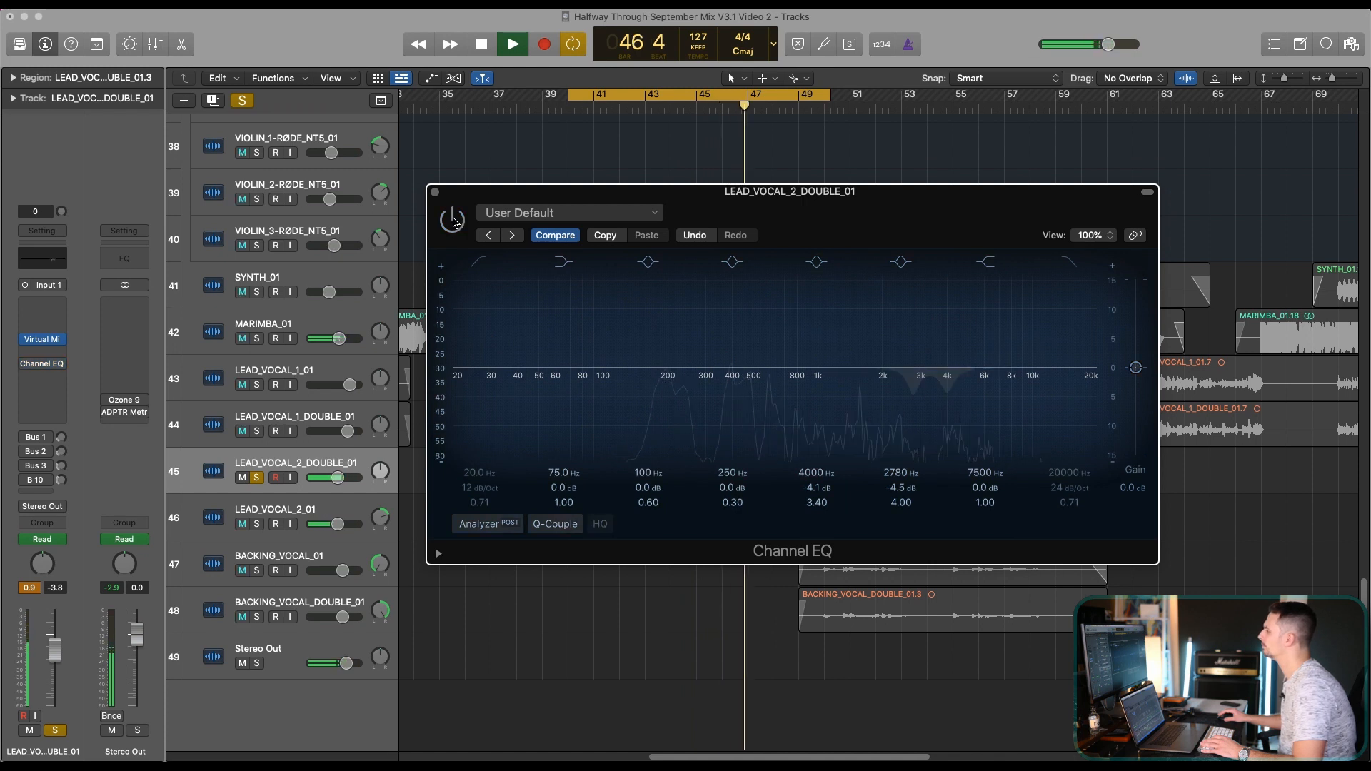
pyautogui.click(455, 221)
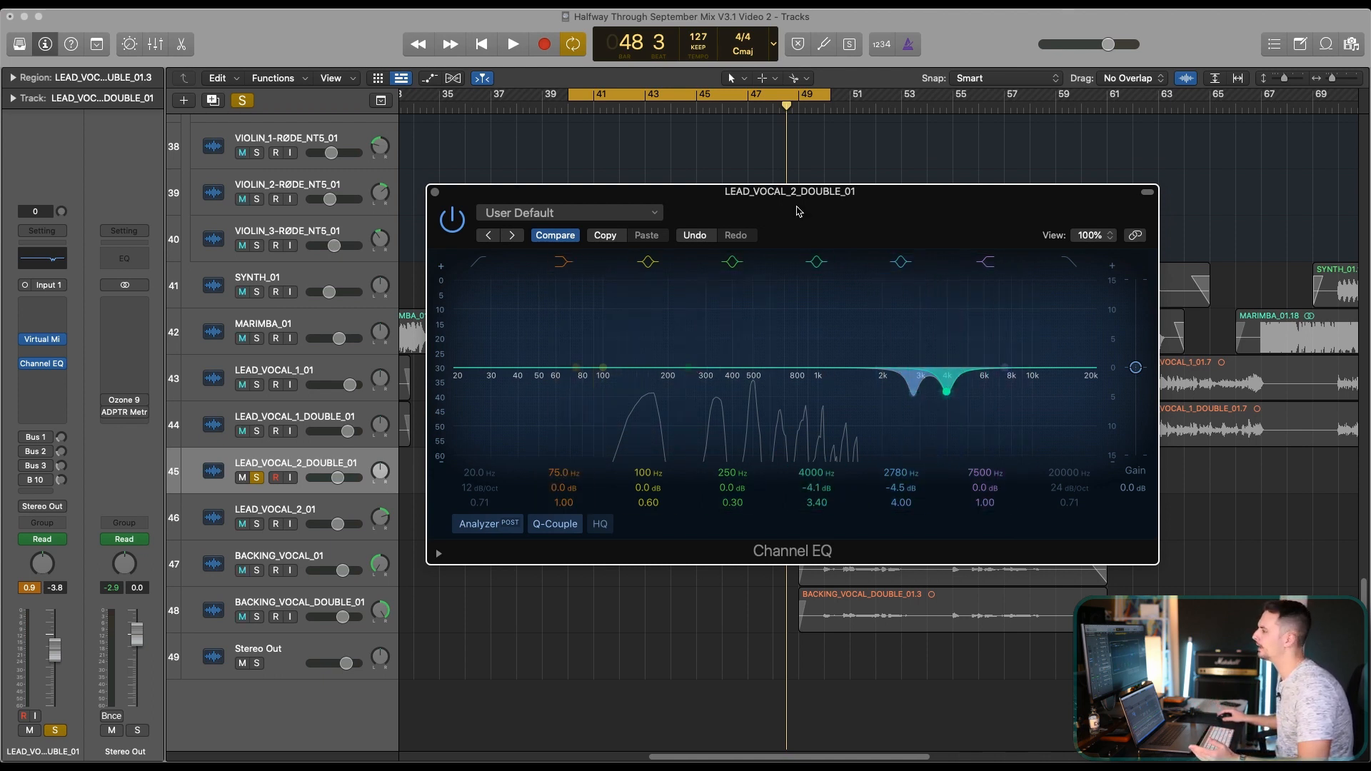
pyautogui.click(436, 193)
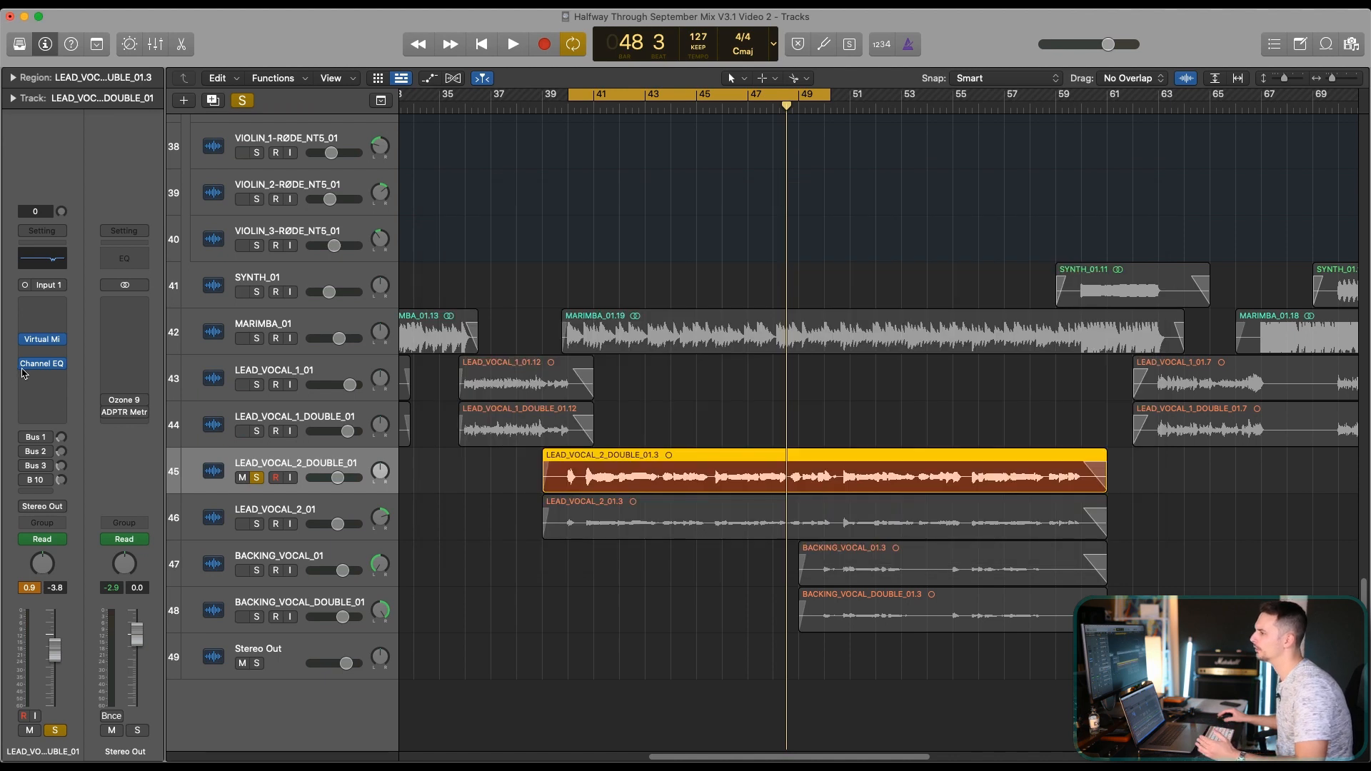
# Bypass the Channel EQ and insert the Plugin Alliance bx_dynEQ V2 Mono below it on the selected vocal track.
pyautogui.click(41, 384)
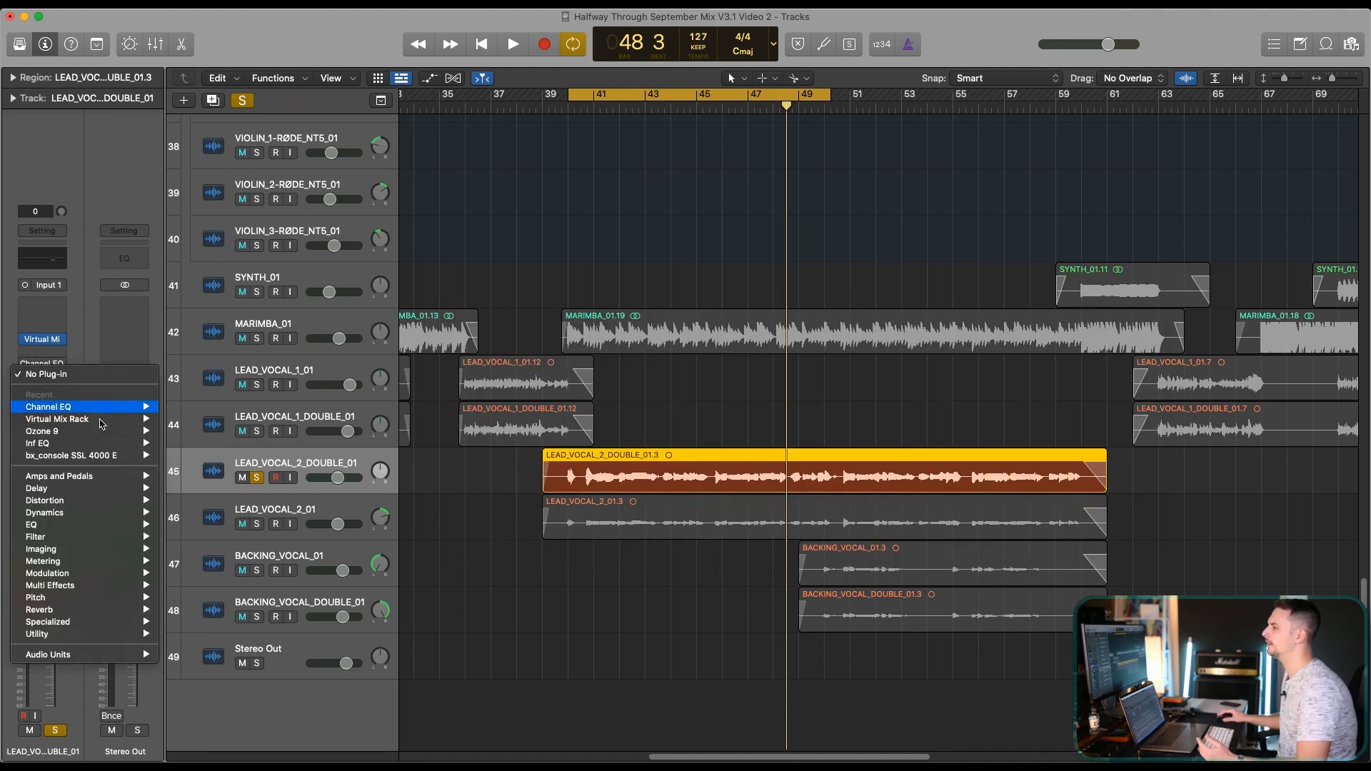
pyautogui.moveTo(133, 641)
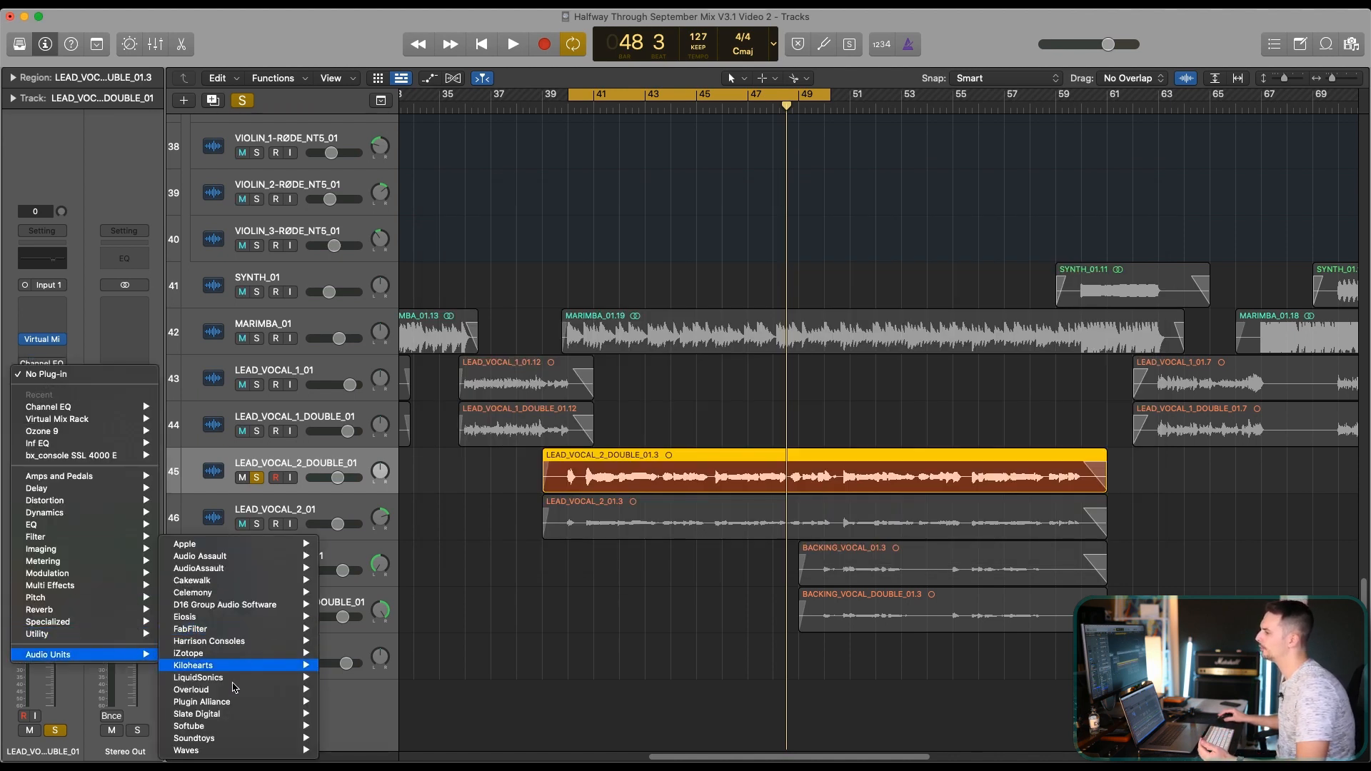
pyautogui.moveTo(238, 706)
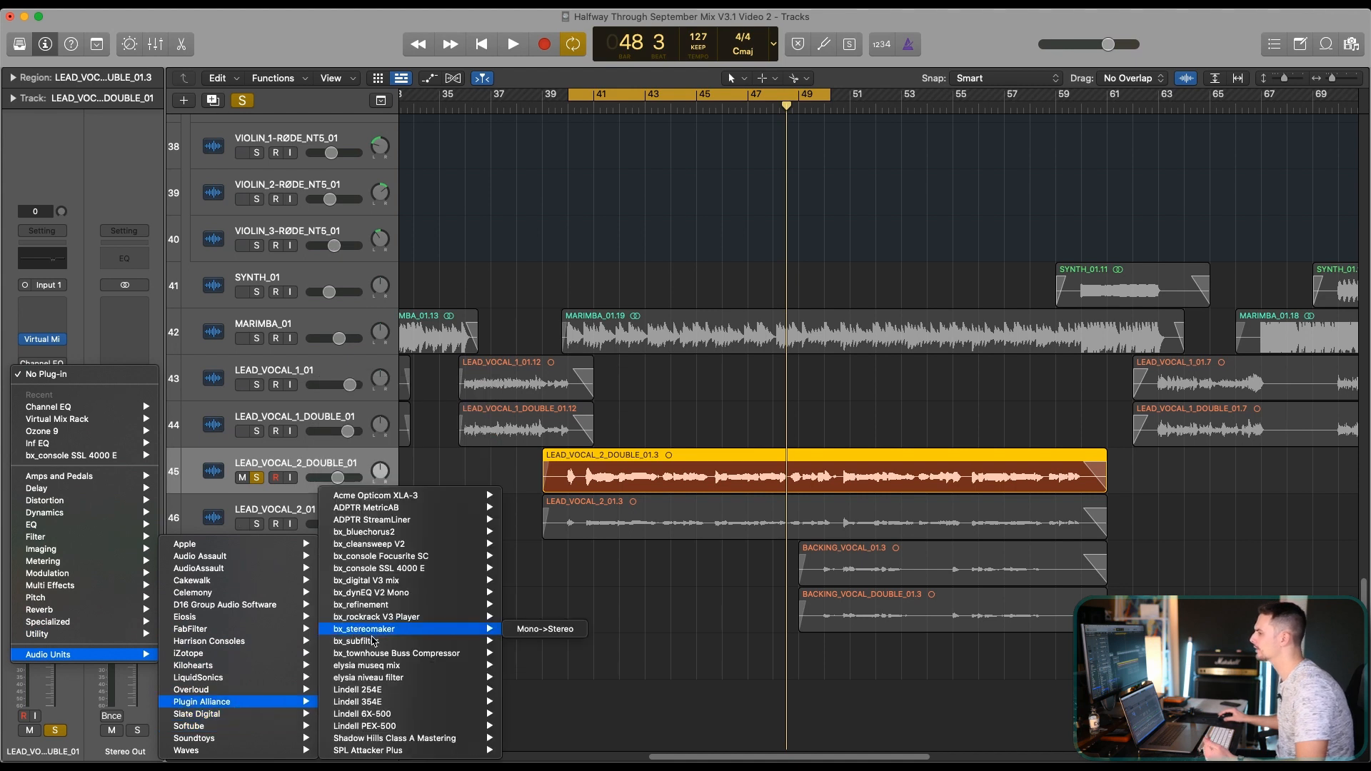
pyautogui.moveTo(423, 608)
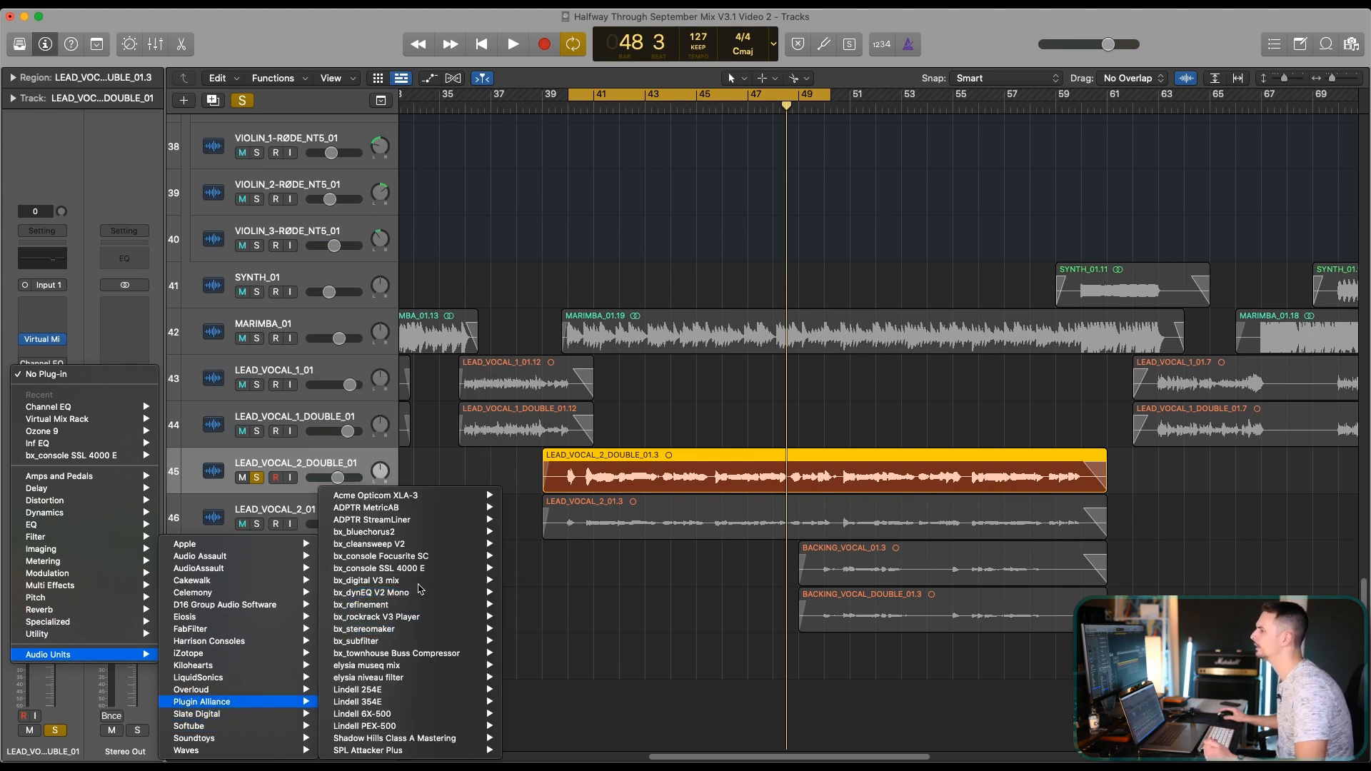
pyautogui.click(528, 593)
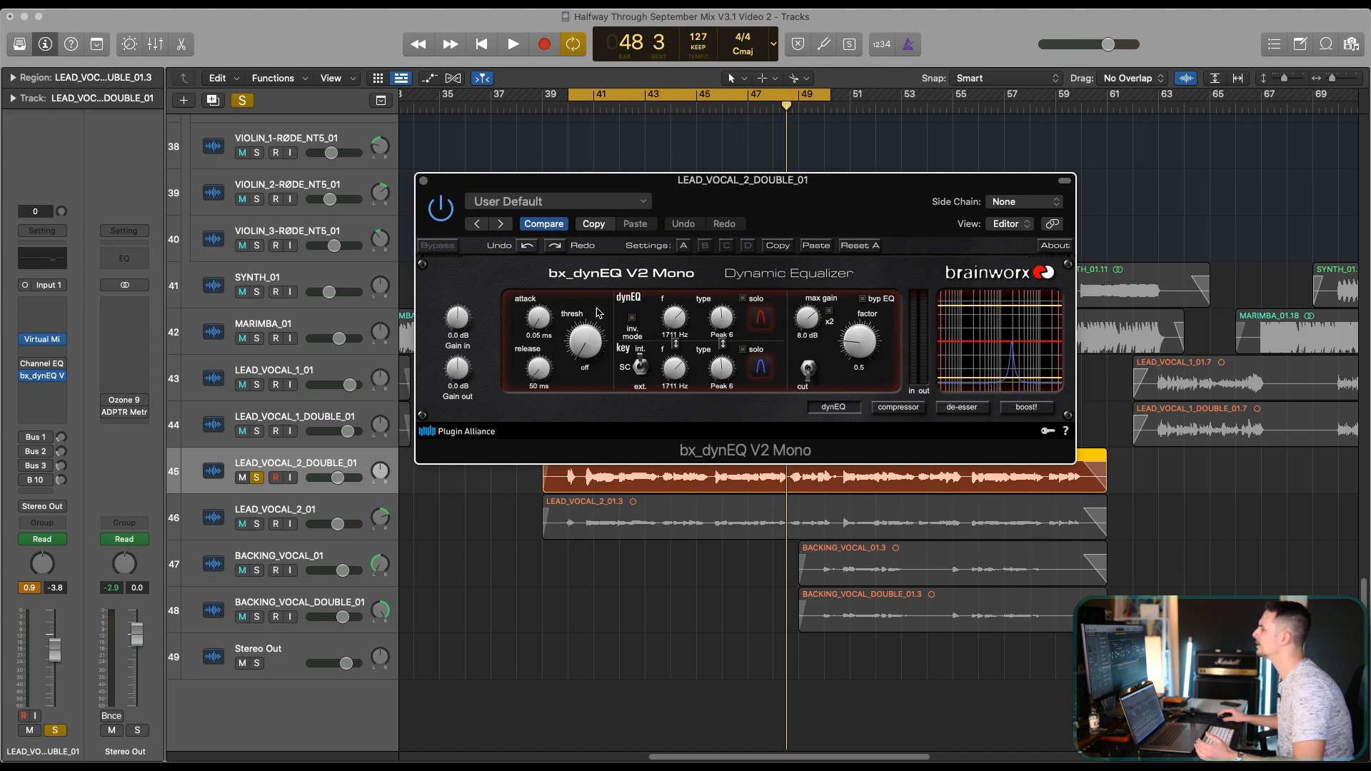
pyautogui.click(541, 329)
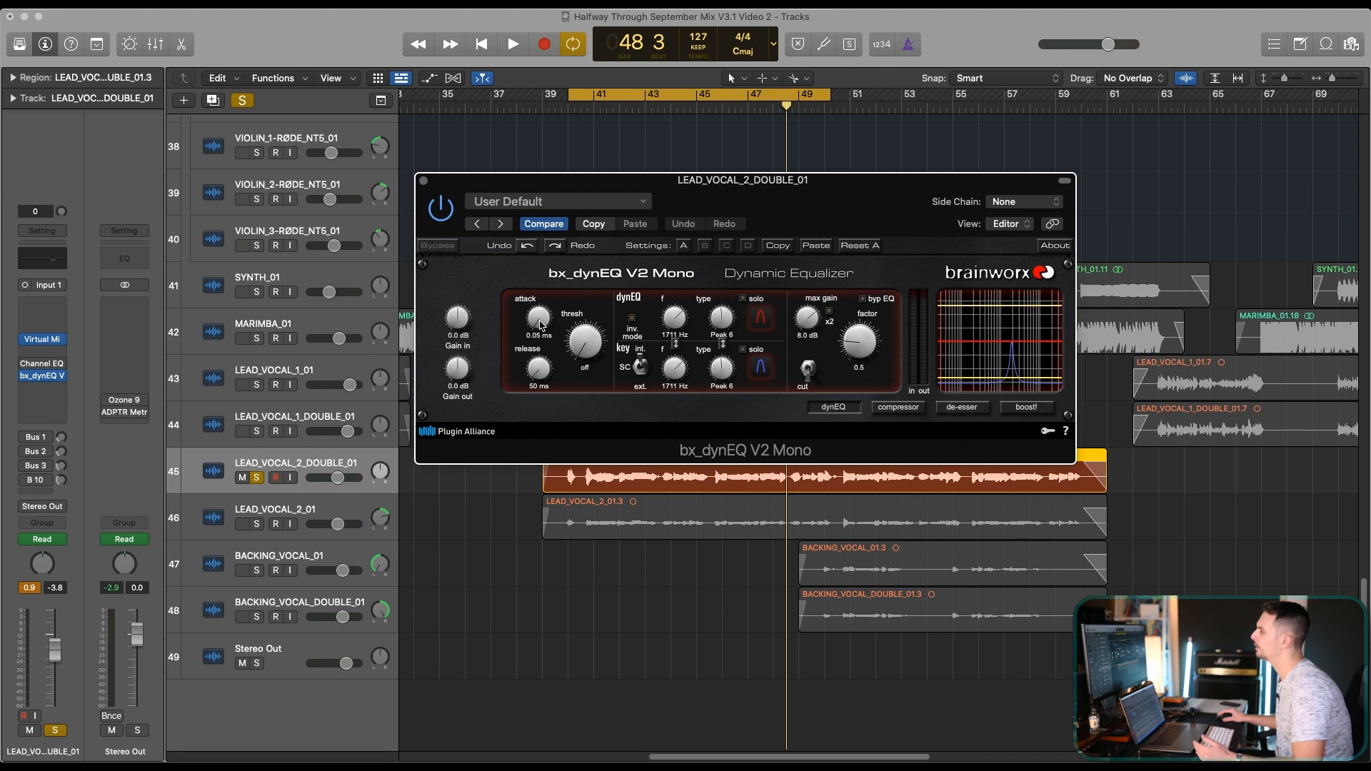
pyautogui.click(541, 325)
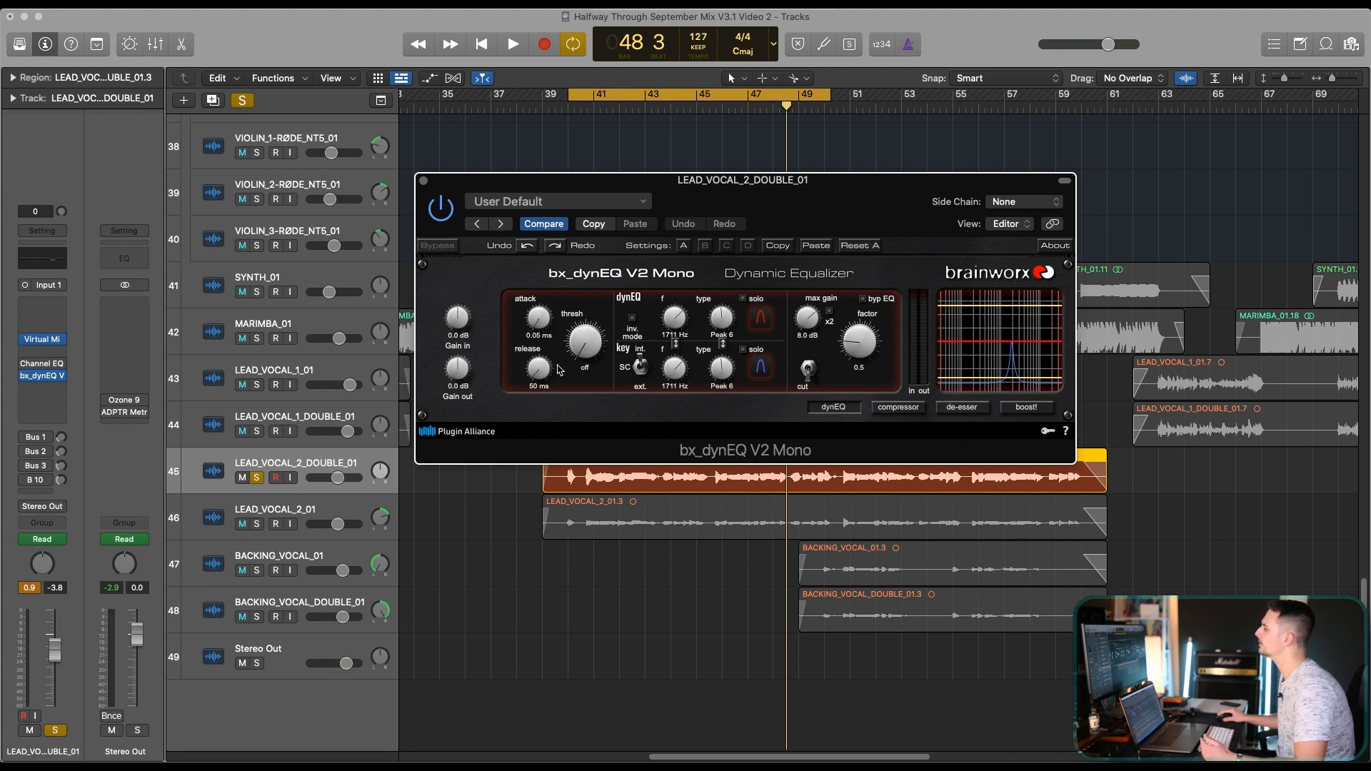
pyautogui.moveTo(543, 367); pyautogui.dragTo(537, 366)
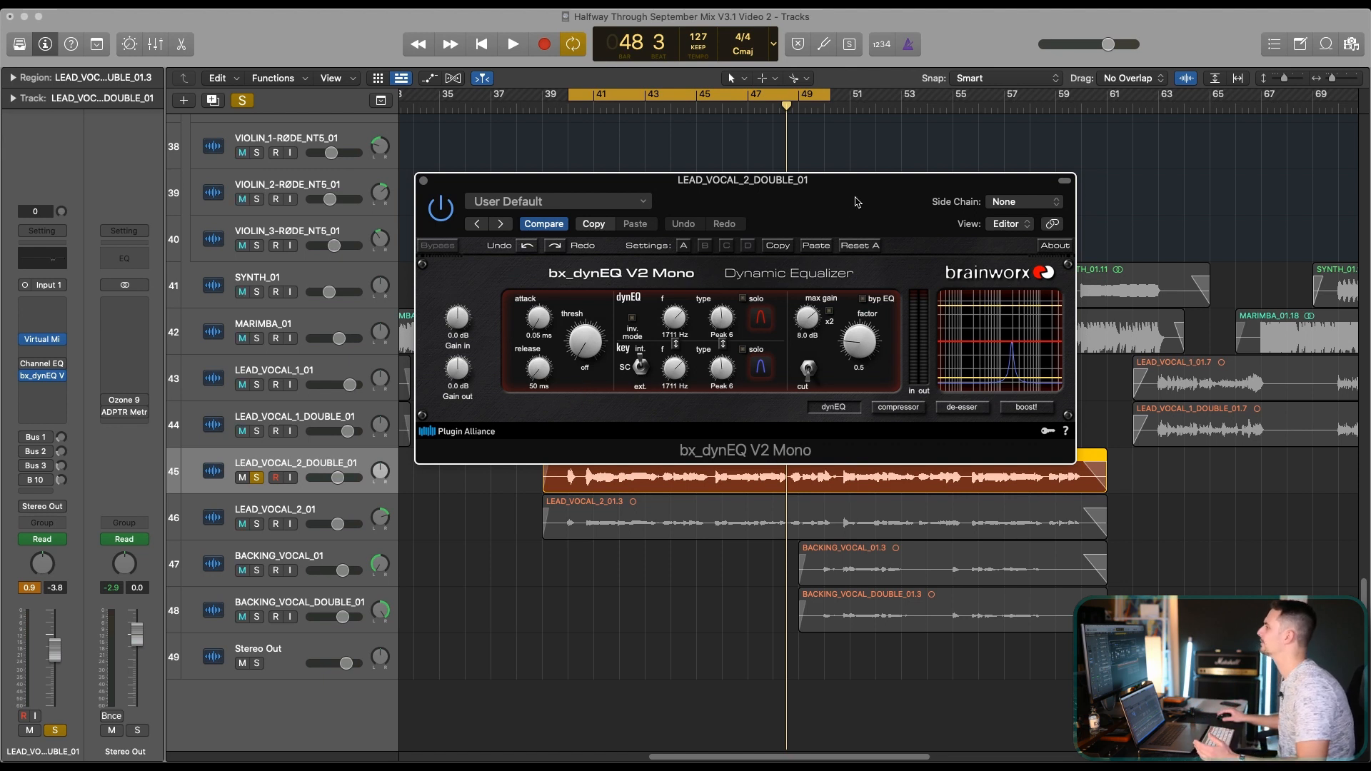
# Set the bx_dynEQ's factor to 1.0 and its max gain to 6.1 dB.
pyautogui.moveTo(857, 202); pyautogui.dragTo(845, 193)
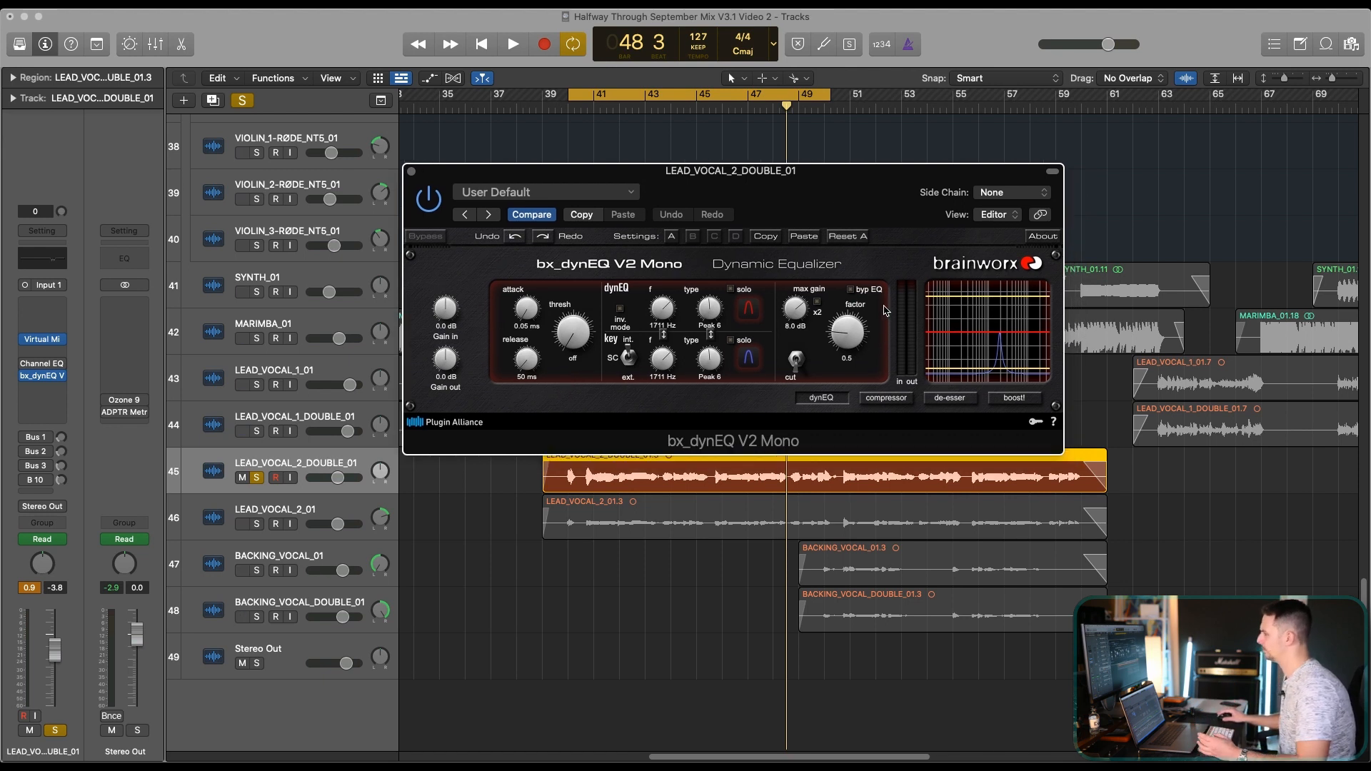
pyautogui.moveTo(852, 340); pyautogui.dragTo(849, 313)
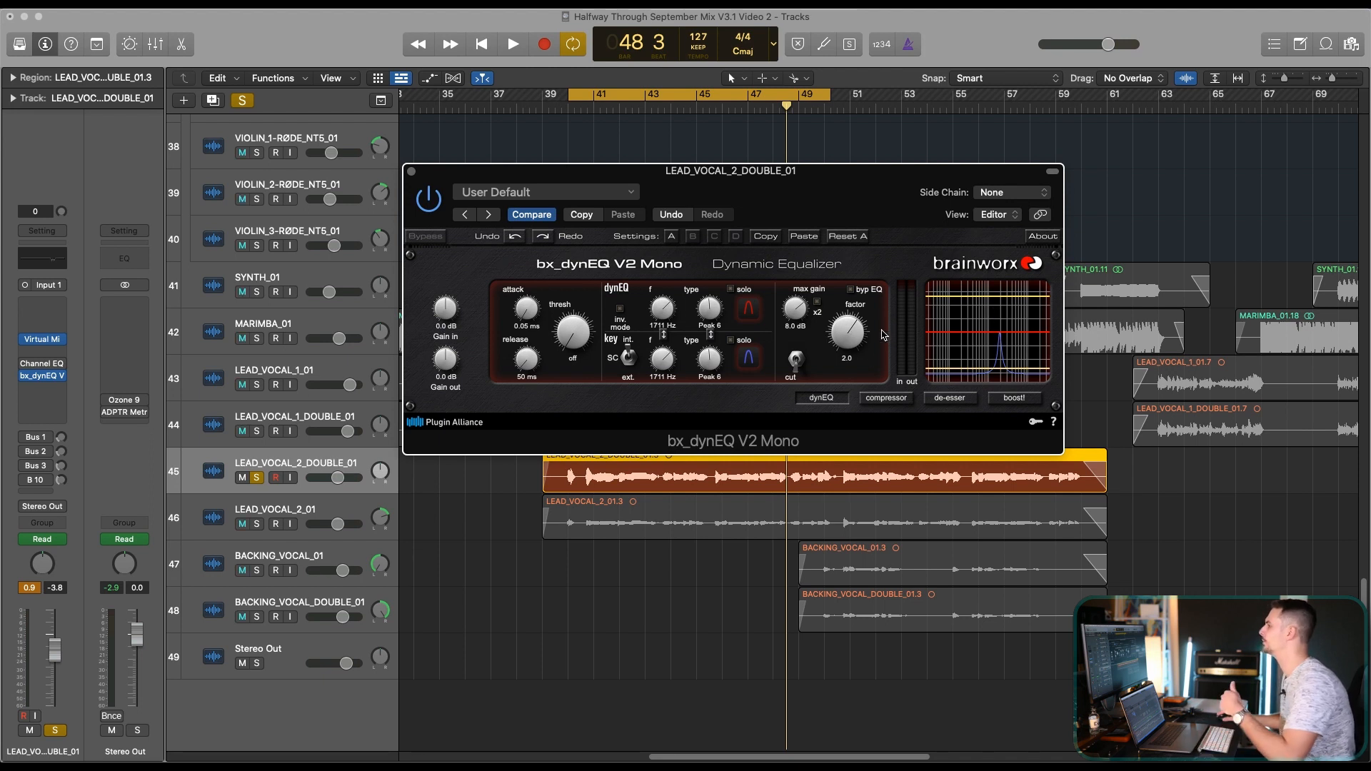
pyautogui.moveTo(850, 336); pyautogui.dragTo(850, 350)
pyautogui.moveTo(795, 313); pyautogui.dragTo(799, 324)
pyautogui.moveTo(832, 201); pyautogui.dragTo(862, 268)
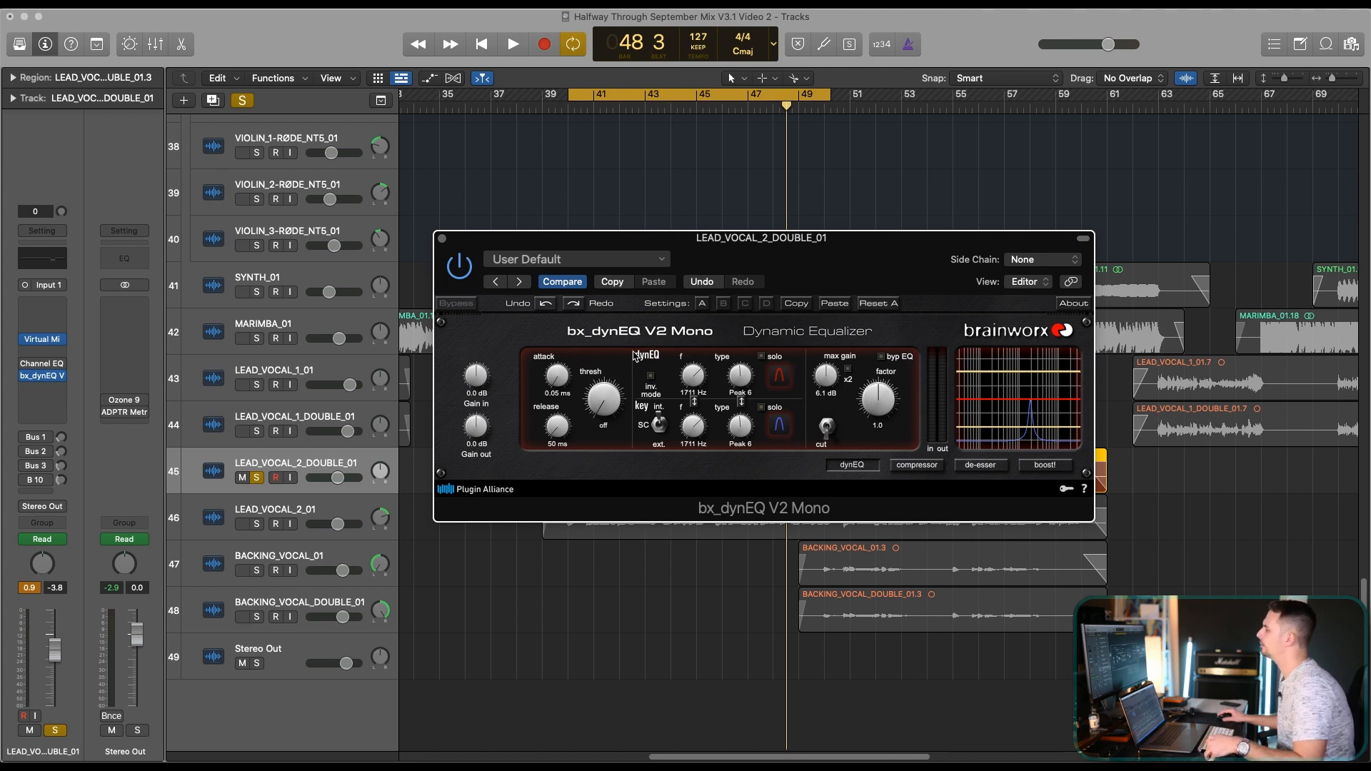
# Try the dynamic band's filter type control and raise the linked band frequency to 3886 Hz.
pyautogui.moveTo(743, 384)
pyautogui.mouseDown()
pyautogui.moveTo(743, 366)
pyautogui.moveTo(746, 382)
pyautogui.mouseUp()
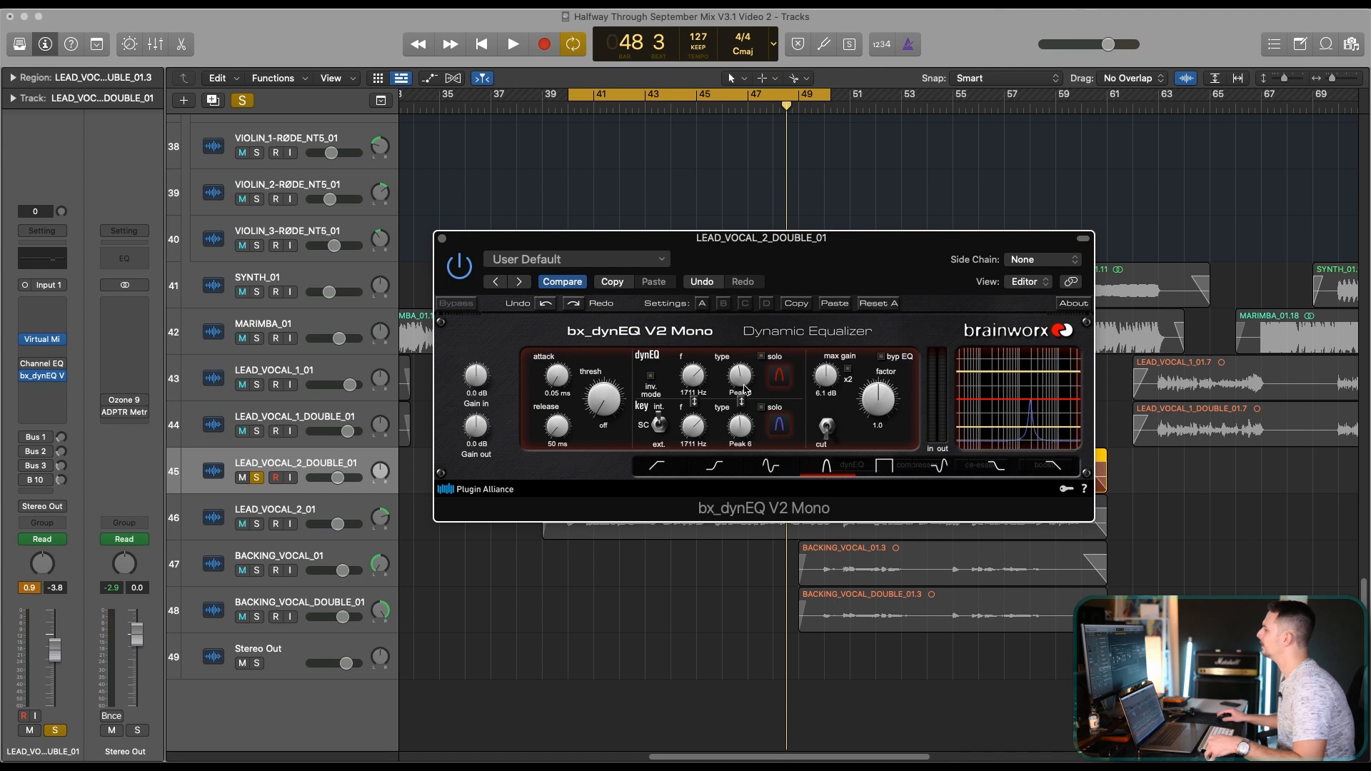
pyautogui.moveTo(743, 379); pyautogui.dragTo(746, 386)
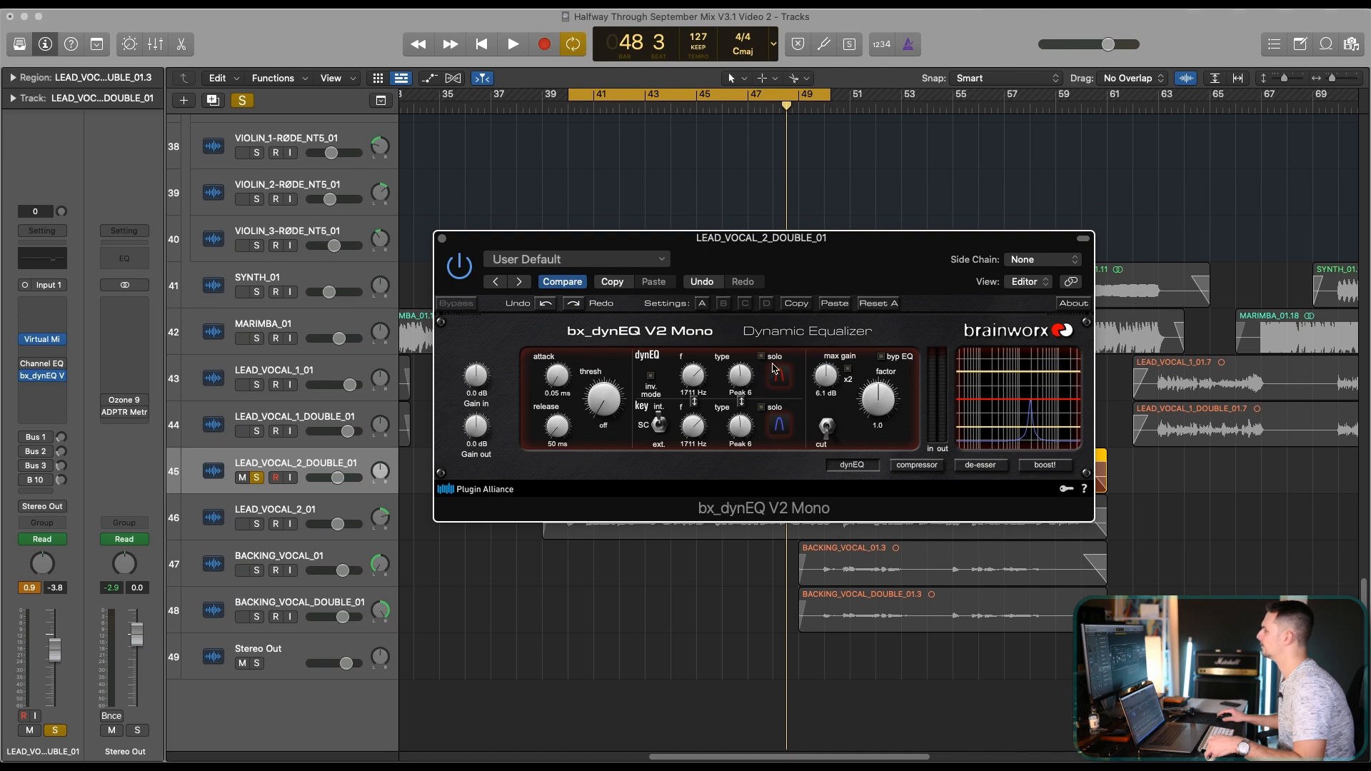
pyautogui.moveTo(685, 387); pyautogui.dragTo(690, 368)
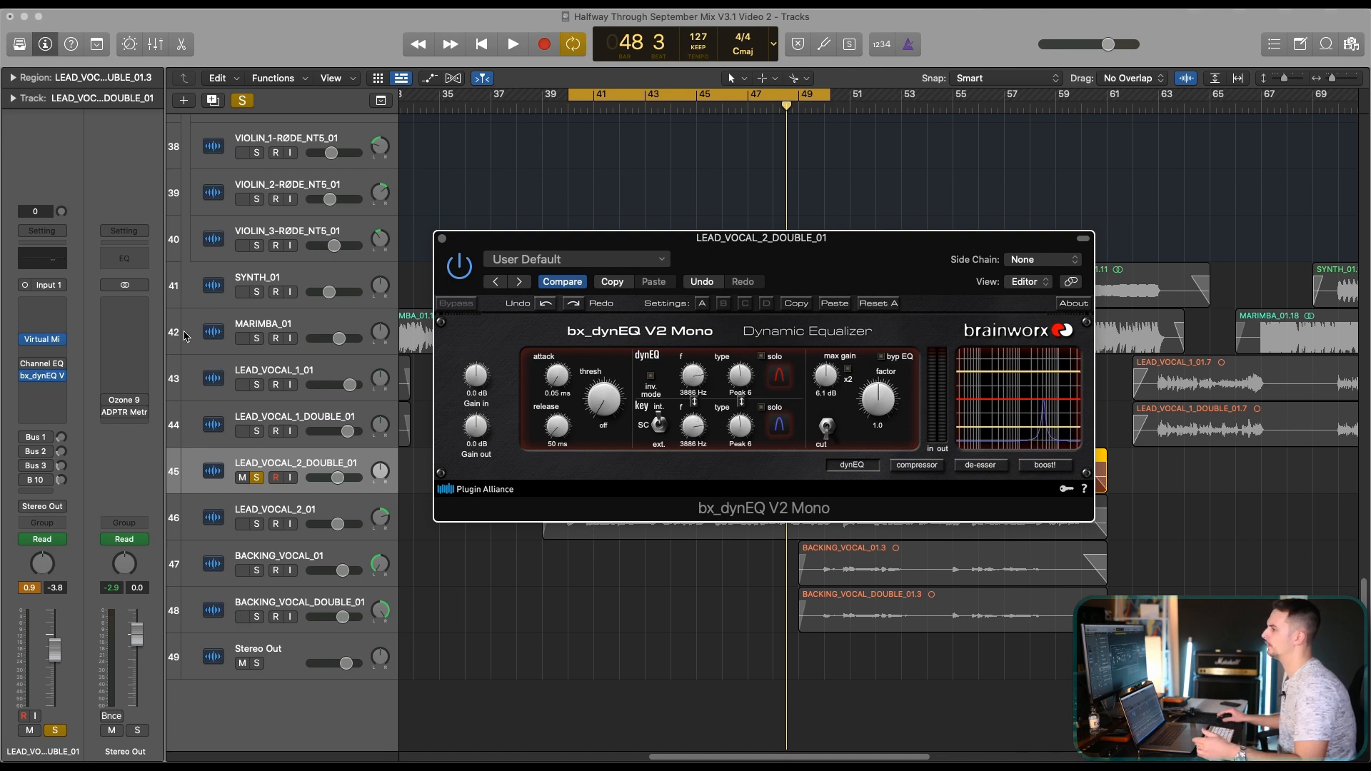
# Look up the selected cut in the Channel EQ and set the bx_dynEQ's linked band frequency to 2780 Hz.
pyautogui.click(42, 363)
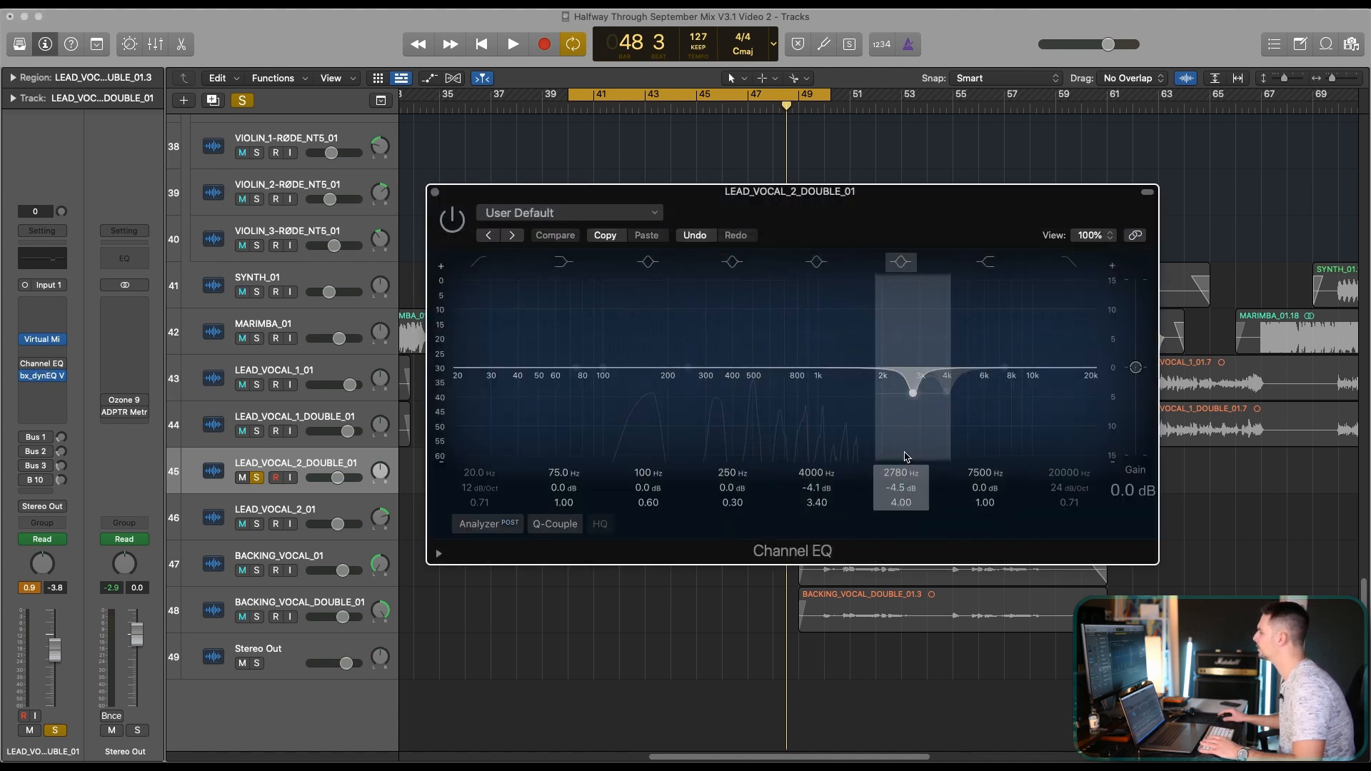
pyautogui.click(435, 192)
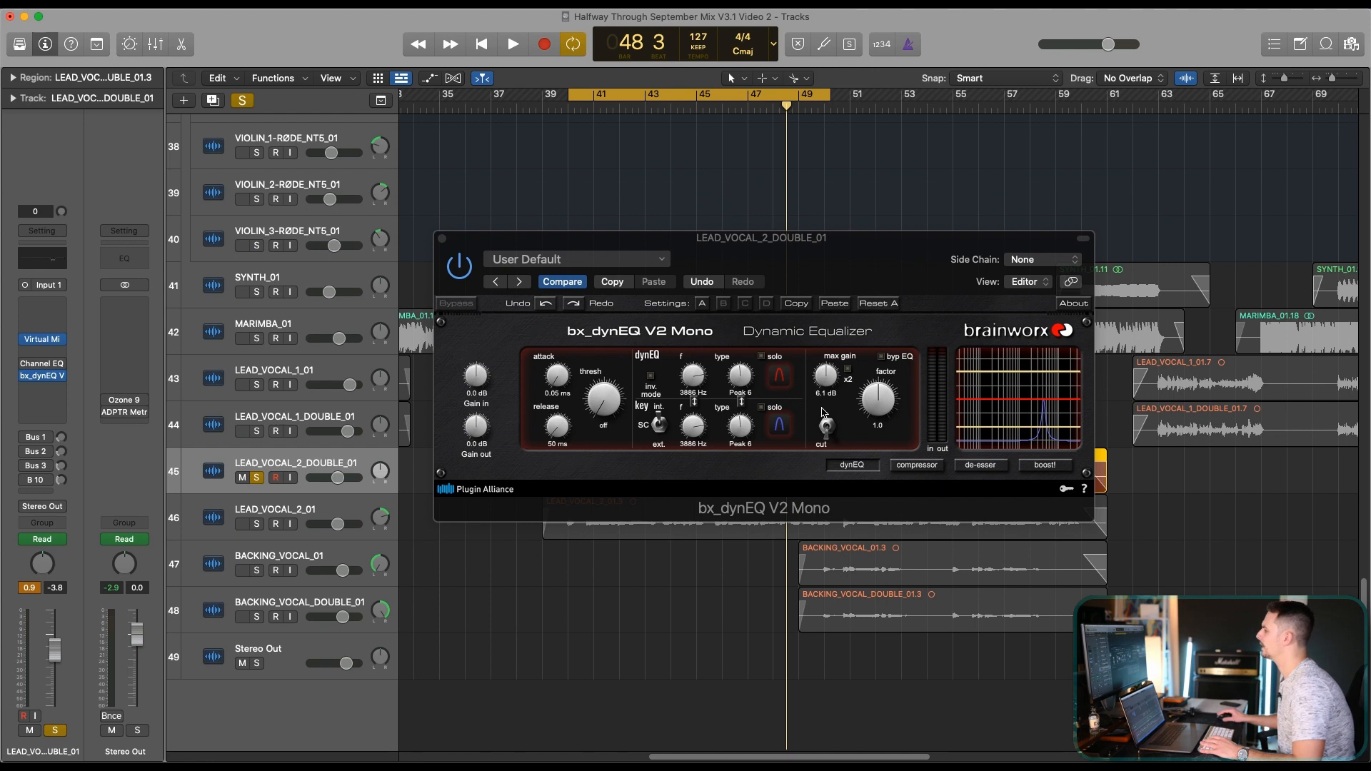
pyautogui.click(697, 389)
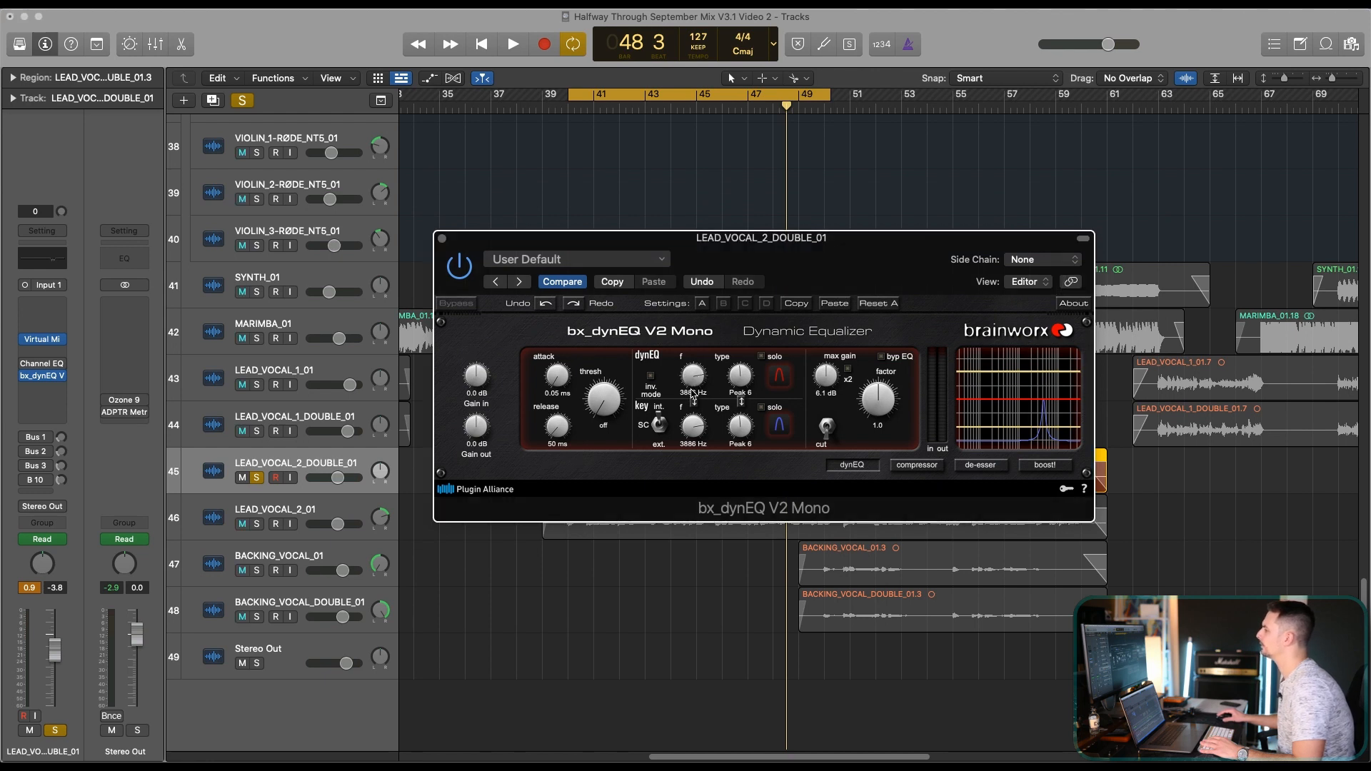
pyautogui.write('27')
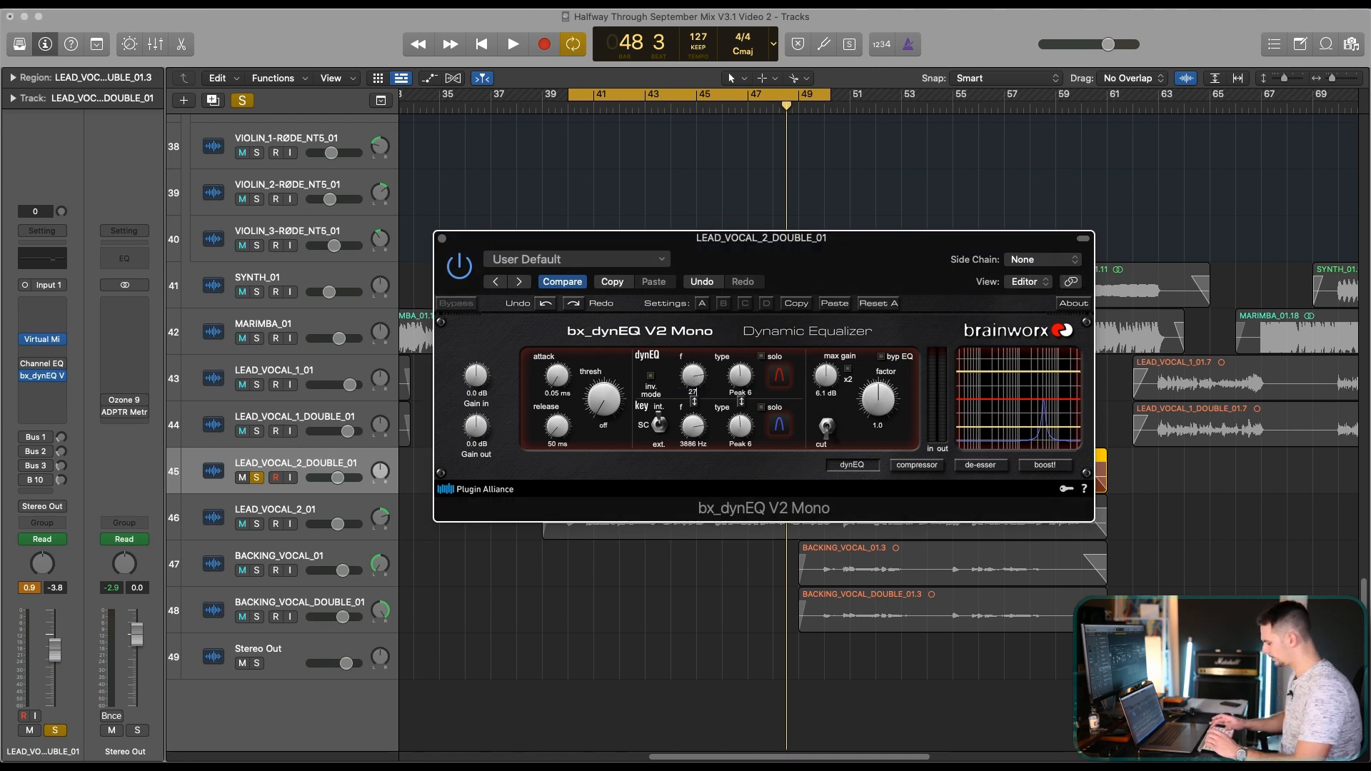
pyautogui.write('80')
pyautogui.moveTo(805, 265); pyautogui.dragTo(792, 178)
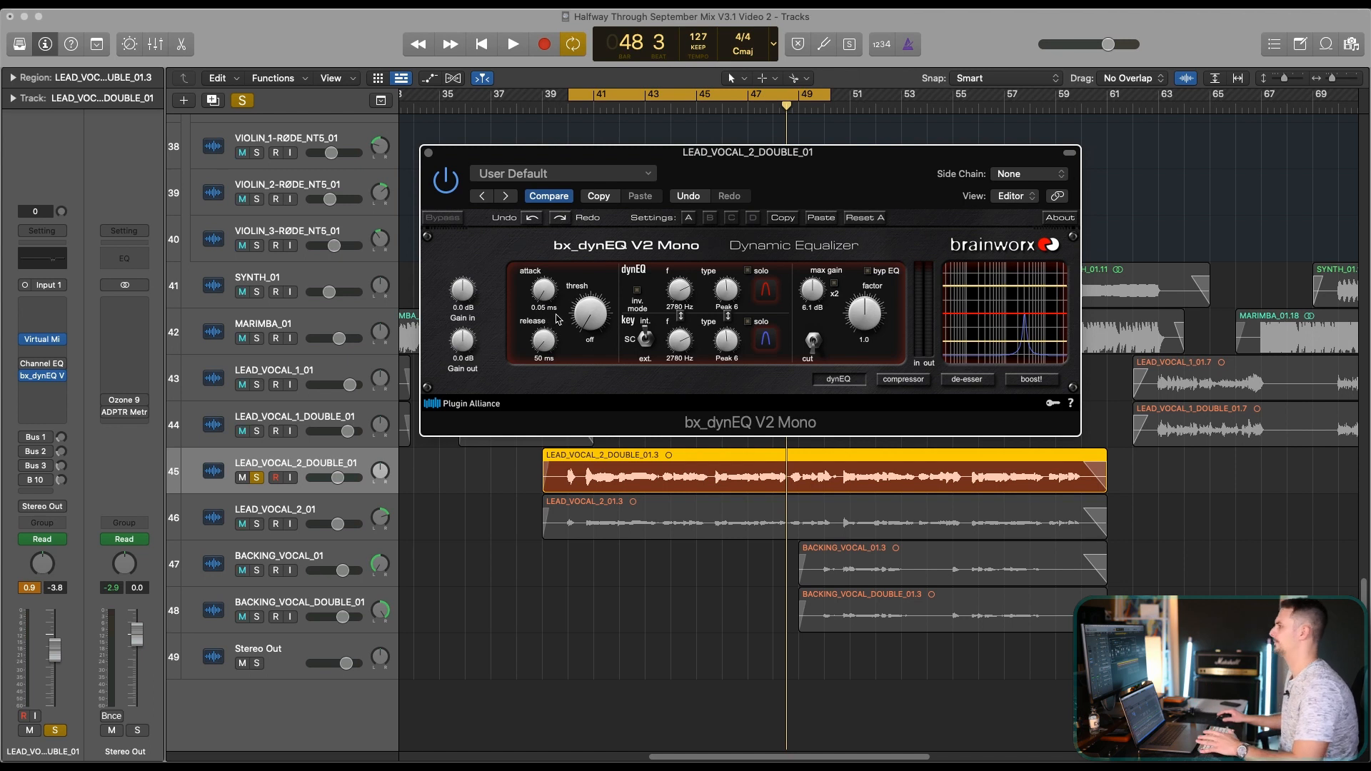
# Set the bx_dynEQ's threshold to -37.9 dB while the vocal plays.
pyautogui.press('space')
pyautogui.moveTo(590, 320)
pyautogui.mouseDown()
pyautogui.moveTo(593, 260)
pyautogui.moveTo(591, 310)
pyautogui.mouseUp()
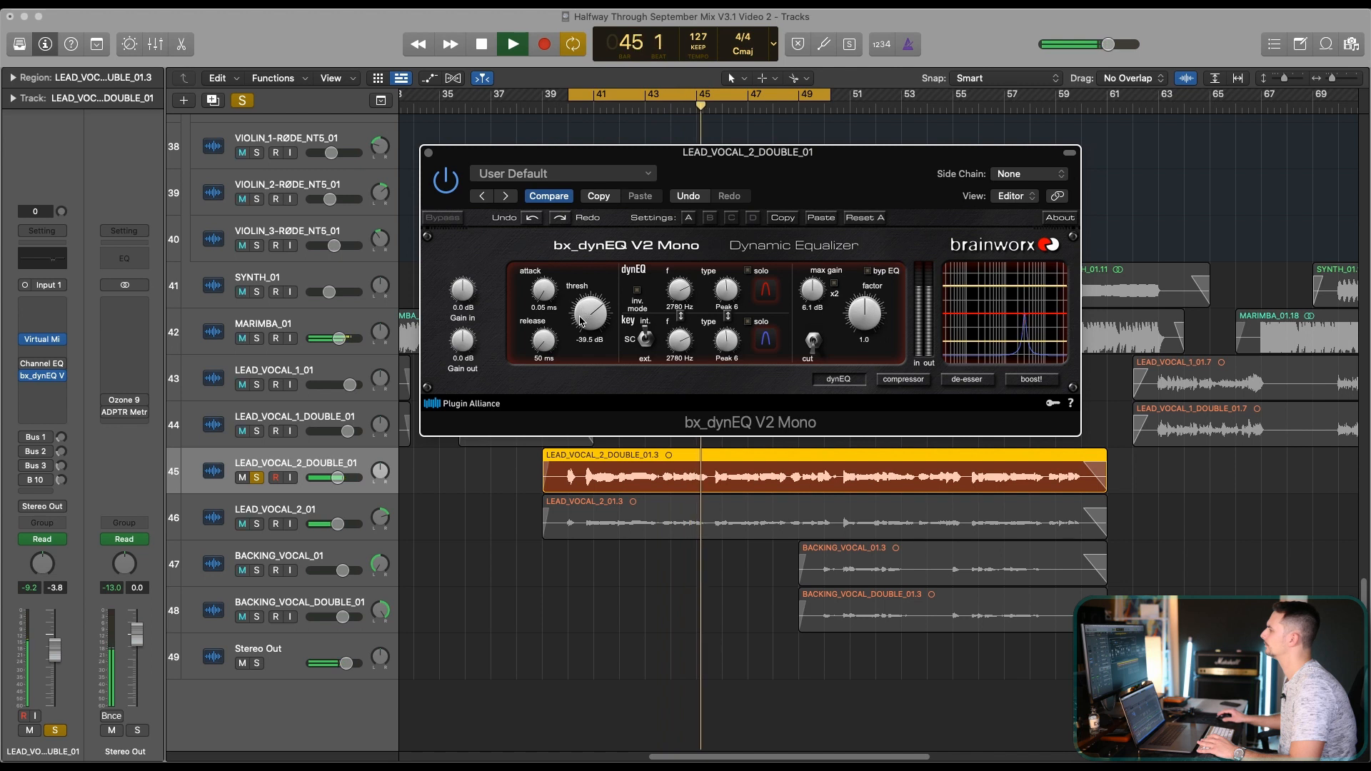
pyautogui.moveTo(583, 321); pyautogui.dragTo(602, 319)
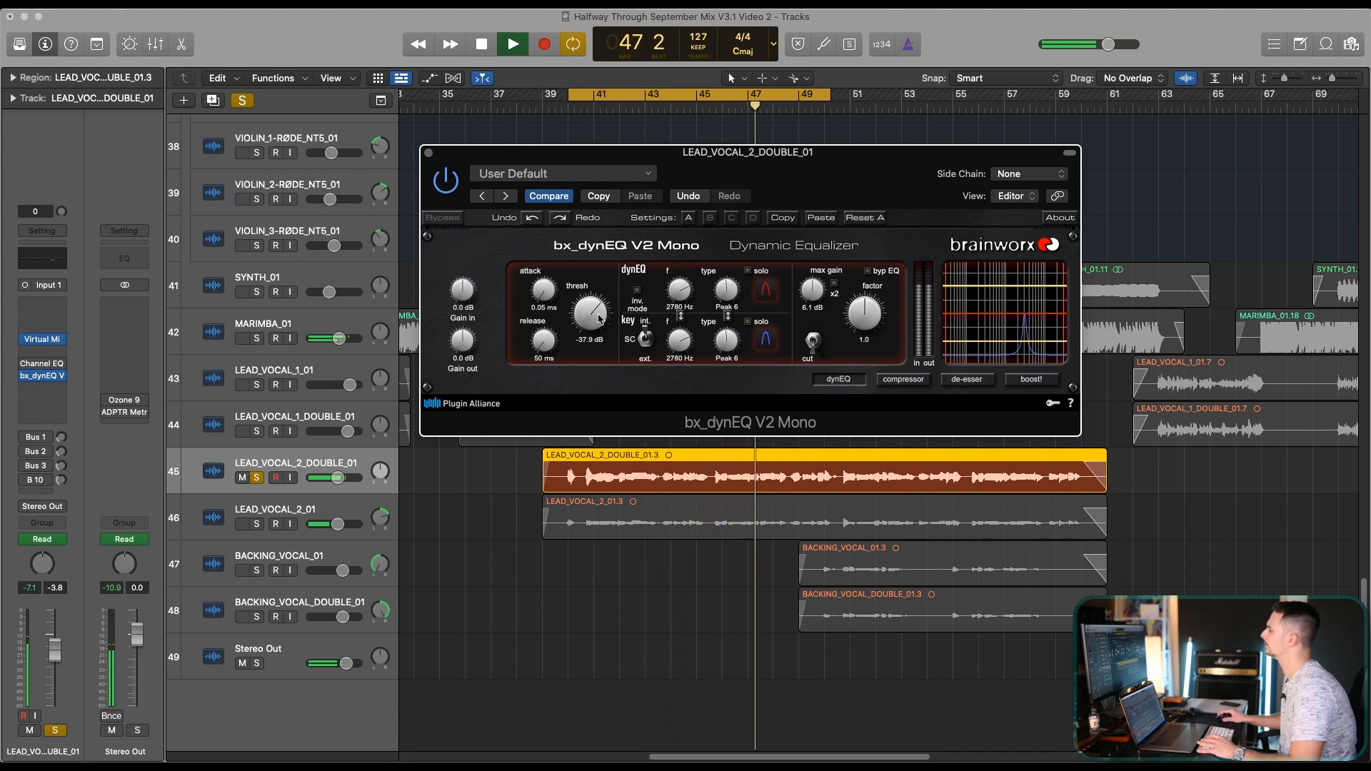
pyautogui.press('space')
# Shorten the cycle range to about bars 45 to 48 and play that passage through the bx_dynEQ.
pyautogui.moveTo(572, 101); pyautogui.dragTo(712, 100)
pyautogui.moveTo(828, 101); pyautogui.dragTo(778, 101)
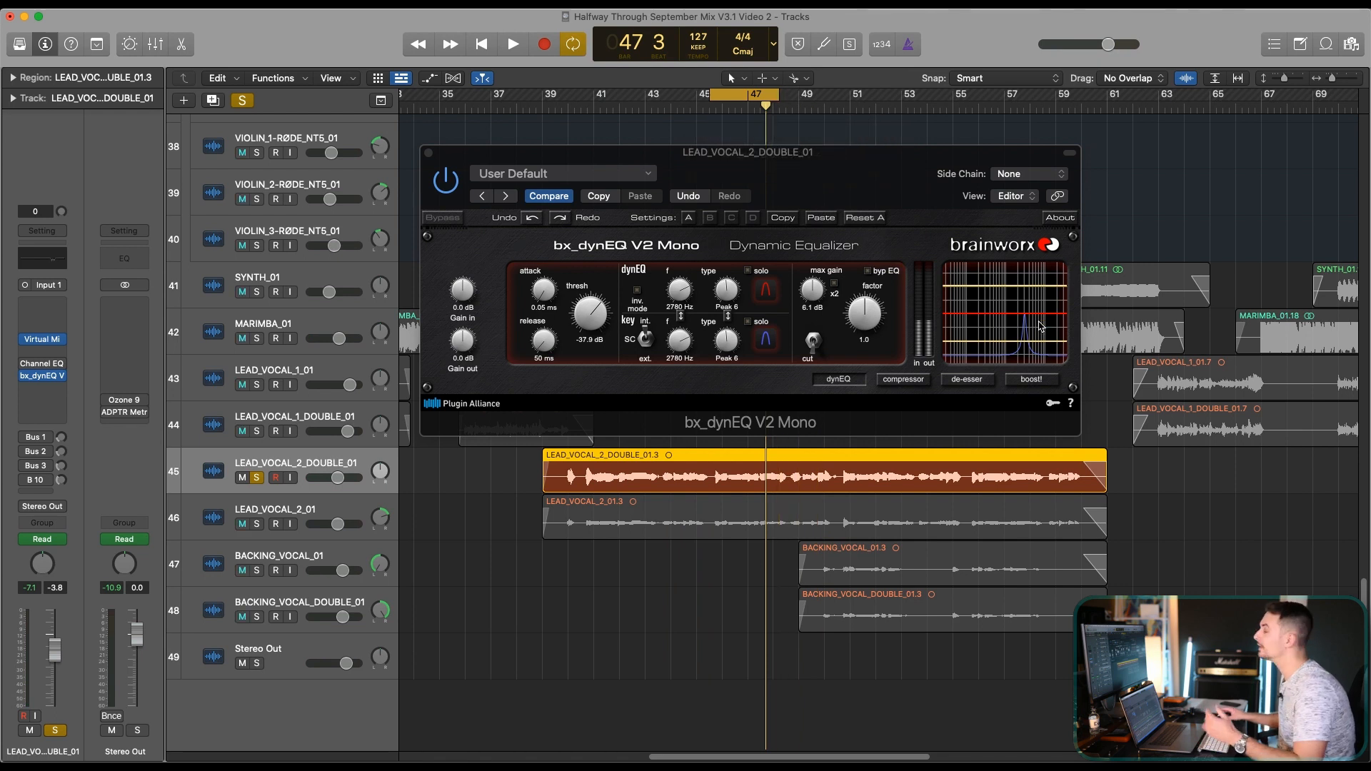
pyautogui.moveTo(899, 172); pyautogui.dragTo(920, 171)
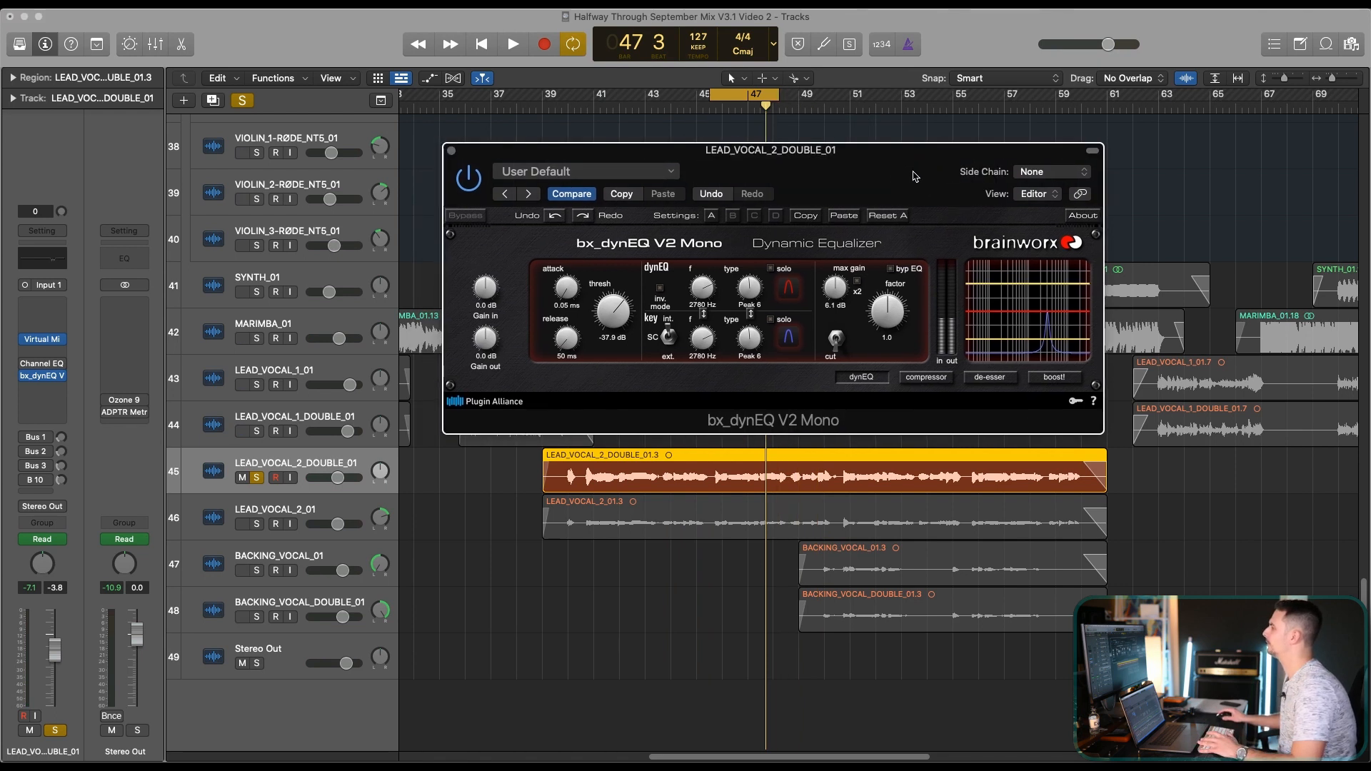
pyautogui.press('space')
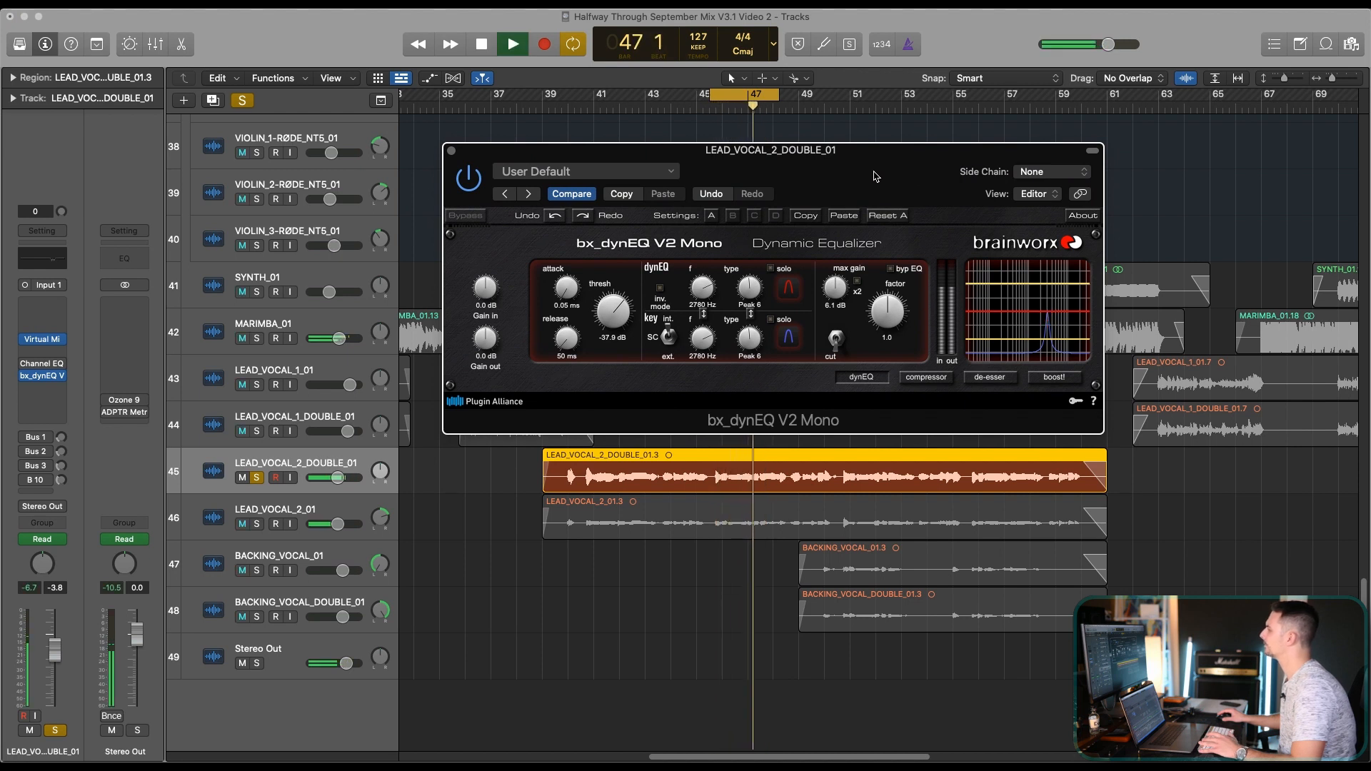
pyautogui.press('space')
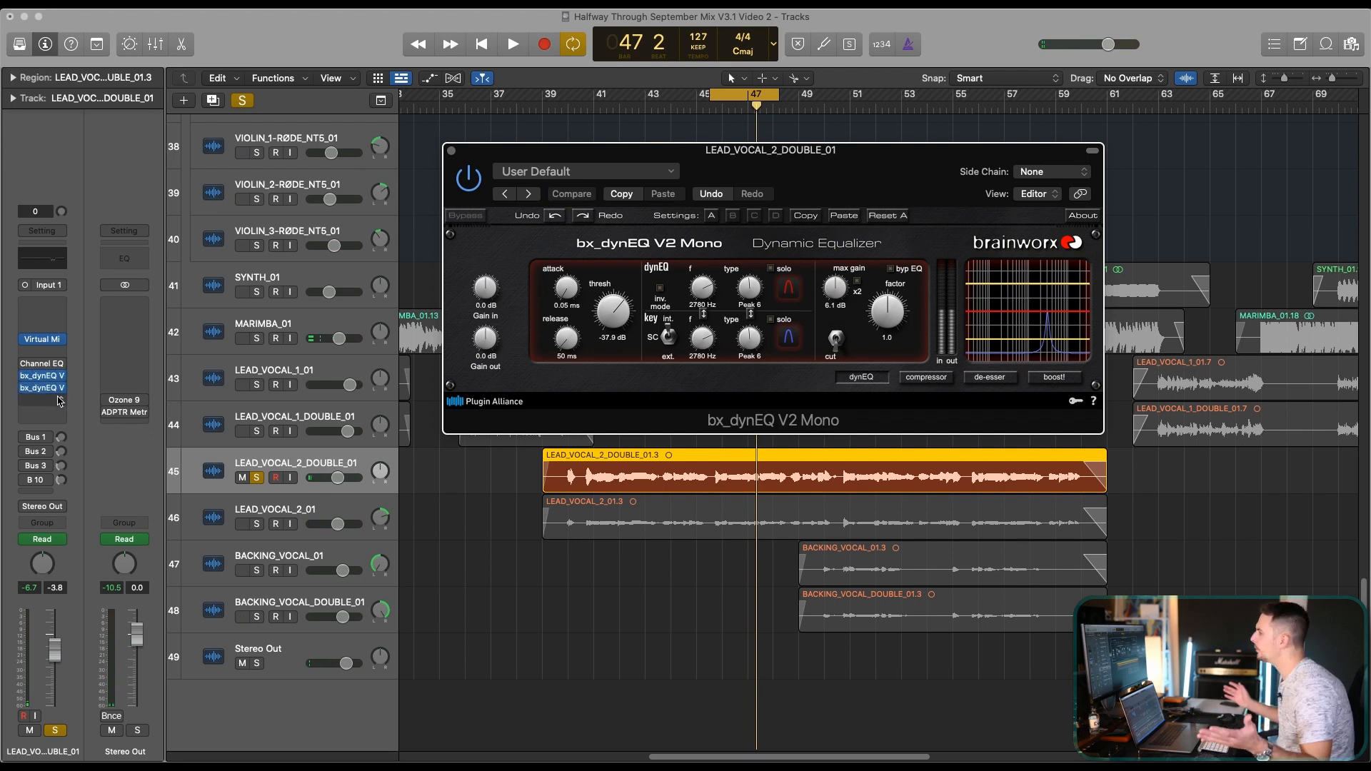
# Duplicate the bx_dynEQ below the original and set the copy to 4000 Hz, matching the other Channel EQ cut.
pyautogui.click(452, 151)
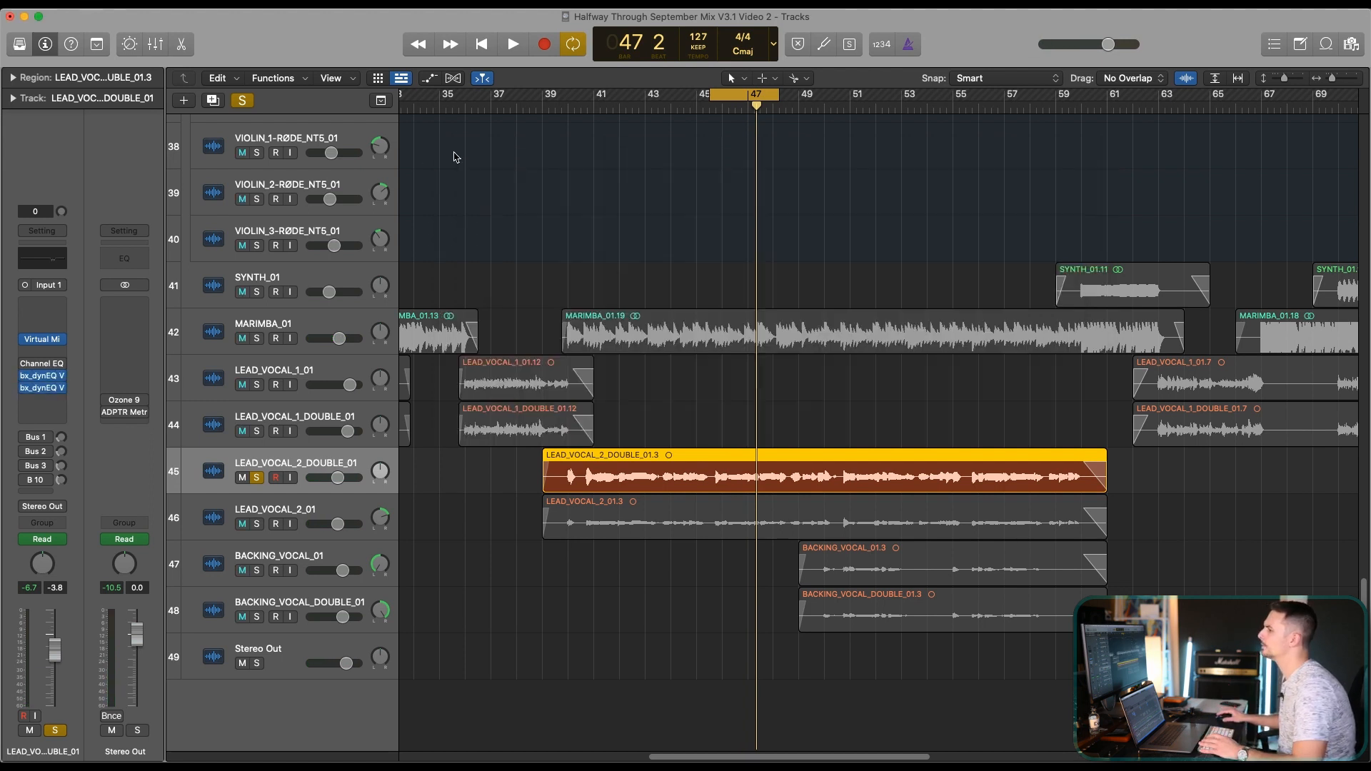
pyautogui.click(40, 392)
pyautogui.click(43, 364)
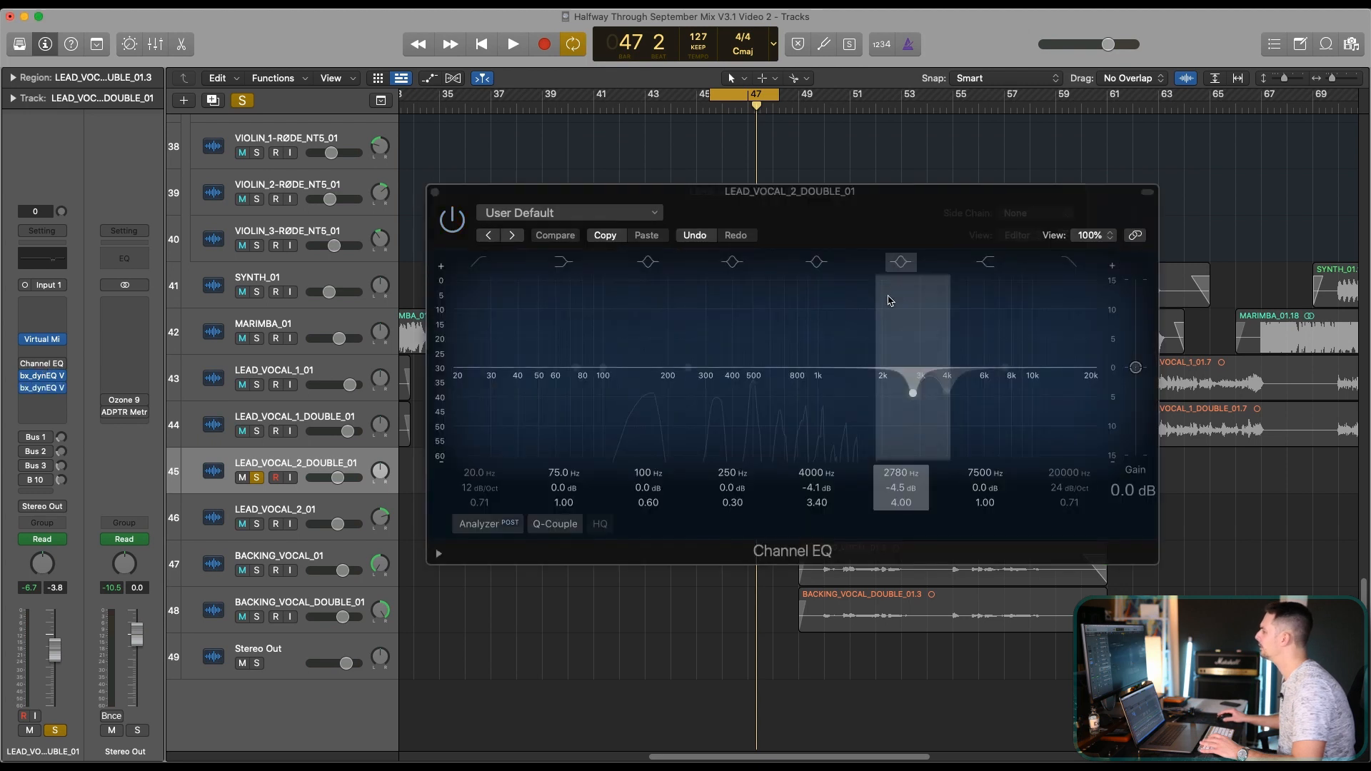
pyautogui.click(435, 192)
# Set the second bx_dynEQ's threshold to -34.4 dB during playback and play on with cycling turned off.
pyautogui.press('space')
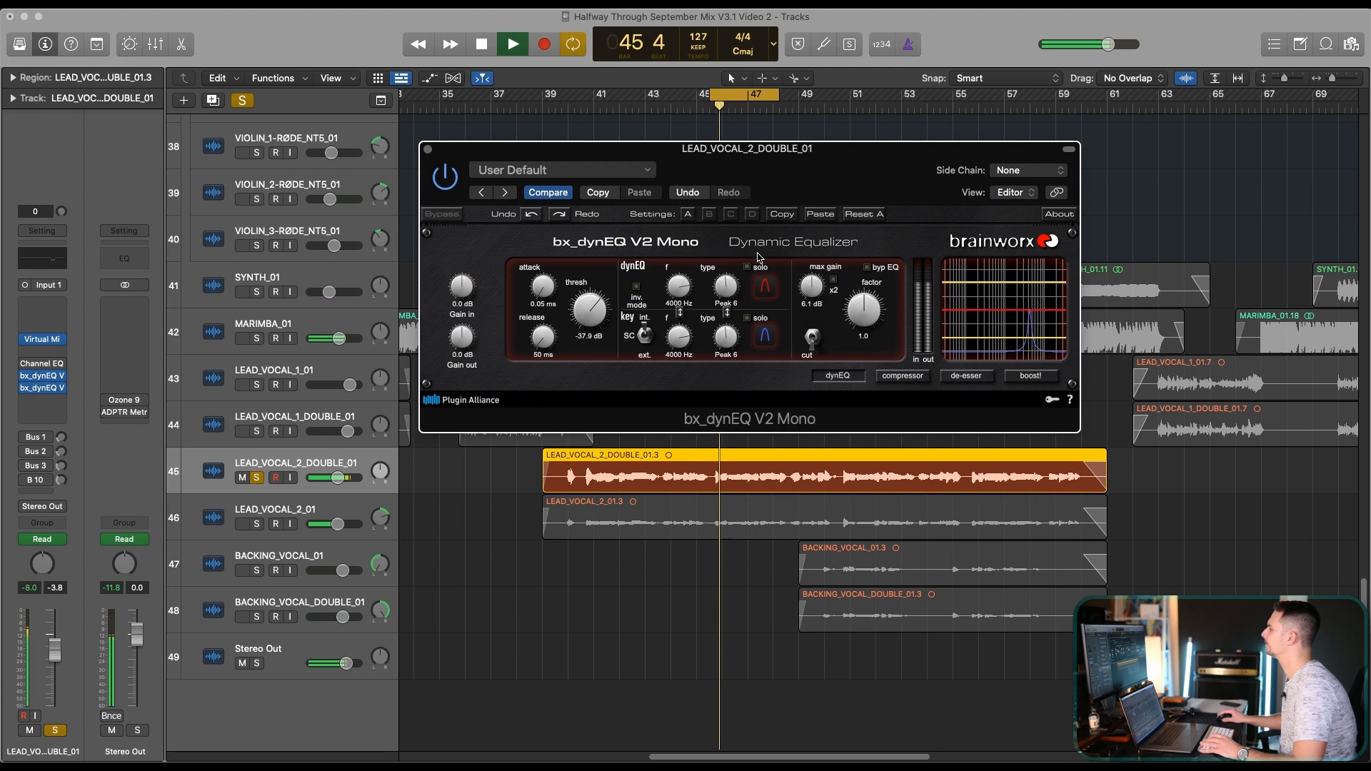
pyautogui.moveTo(591, 326); pyautogui.dragTo(591, 320)
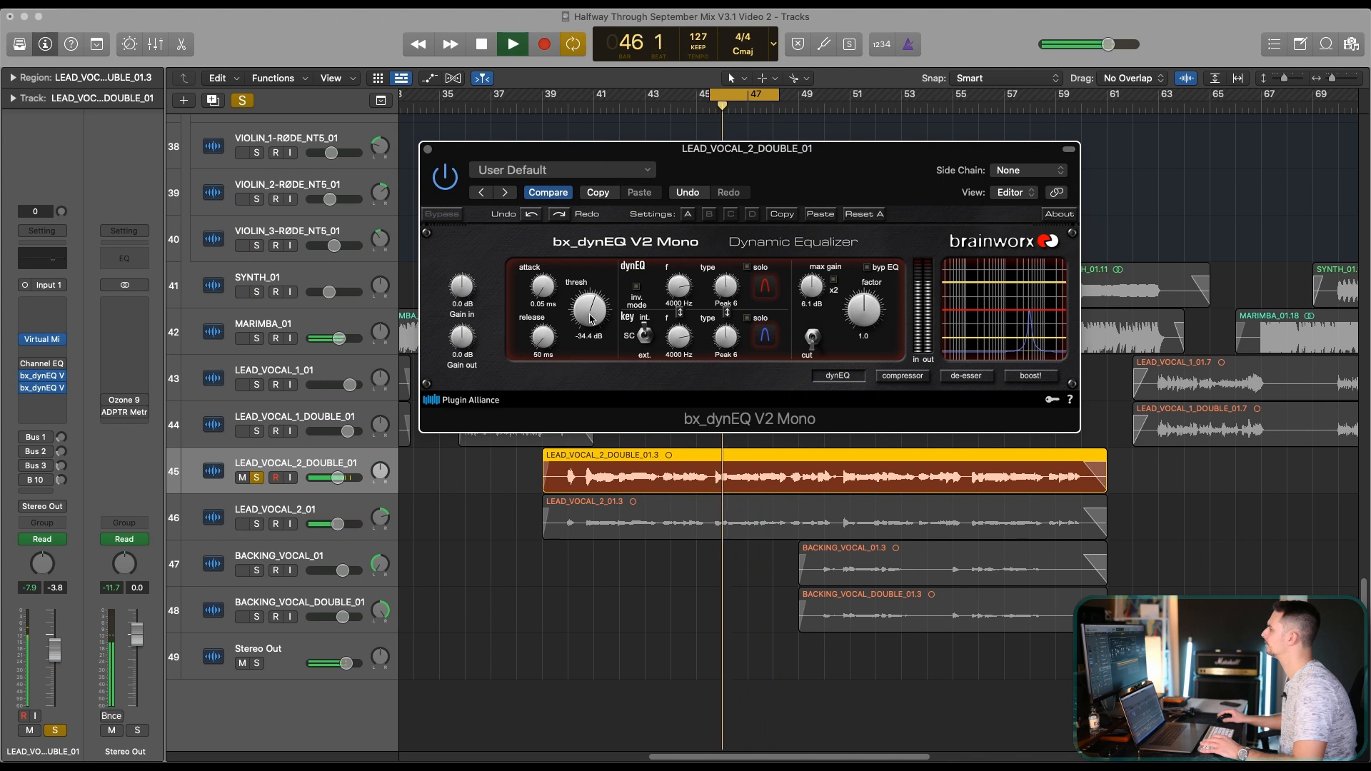
pyautogui.click(748, 97)
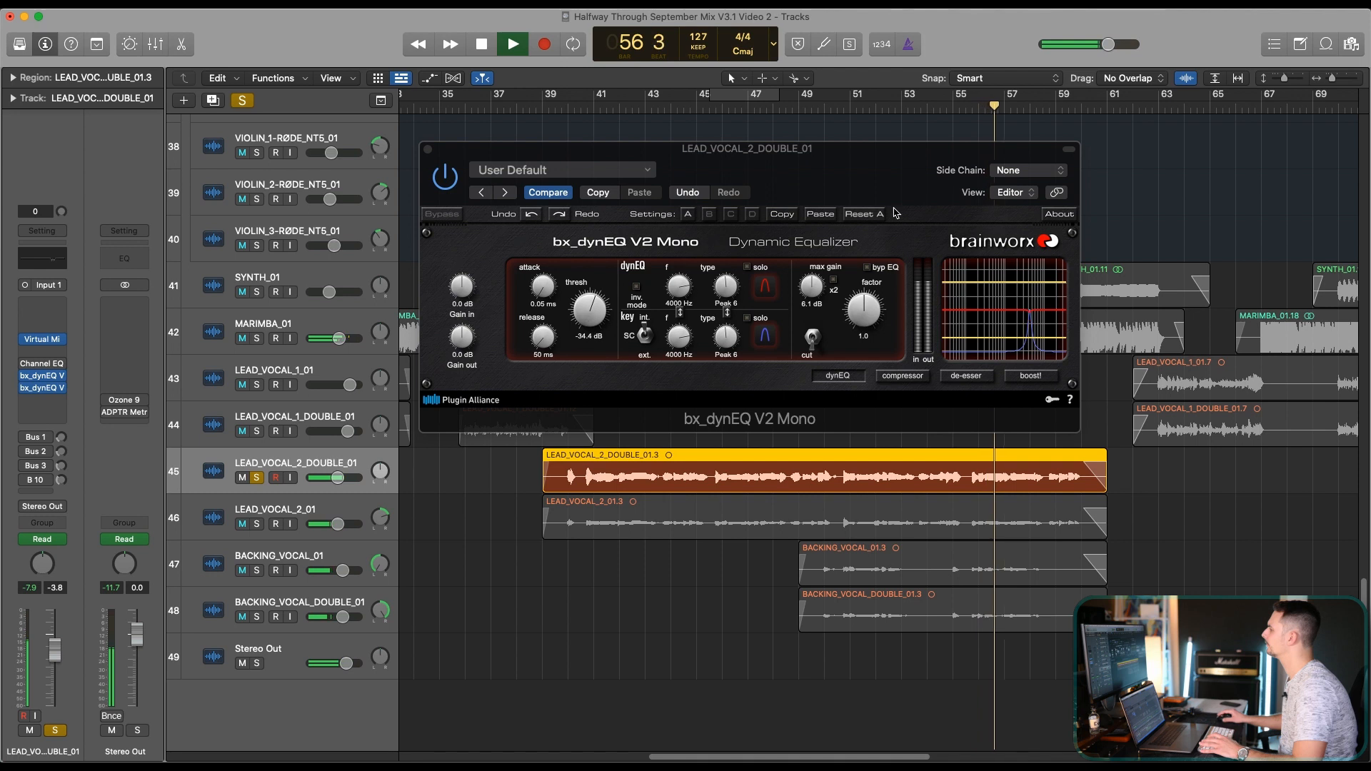
pyautogui.press('space')
# Loop about bars 55 to 58 and audition the second bx_dynEQ there with its key band soloed.
pyautogui.moveTo(954, 96)
pyautogui.mouseDown()
pyautogui.moveTo(1032, 96)
pyautogui.moveTo(1002, 94)
pyautogui.mouseUp()
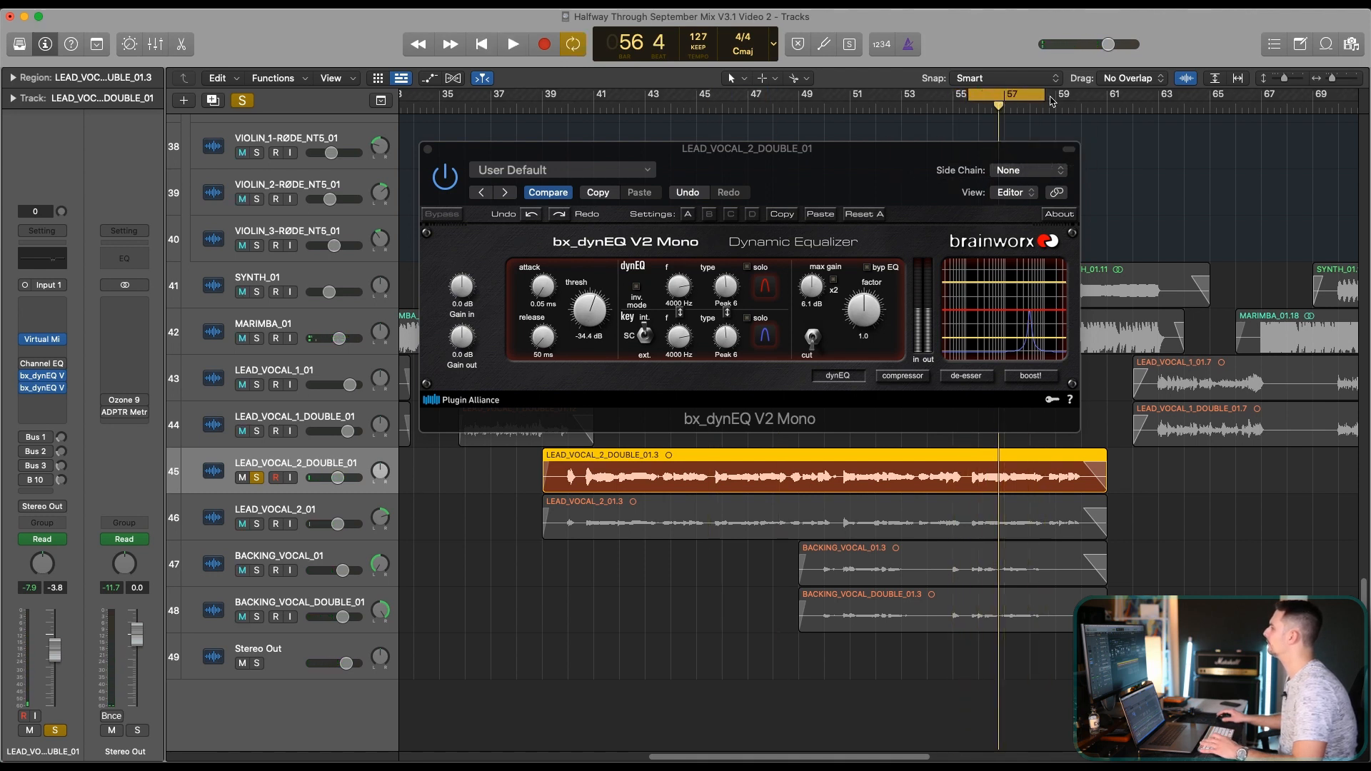
pyautogui.click(429, 150)
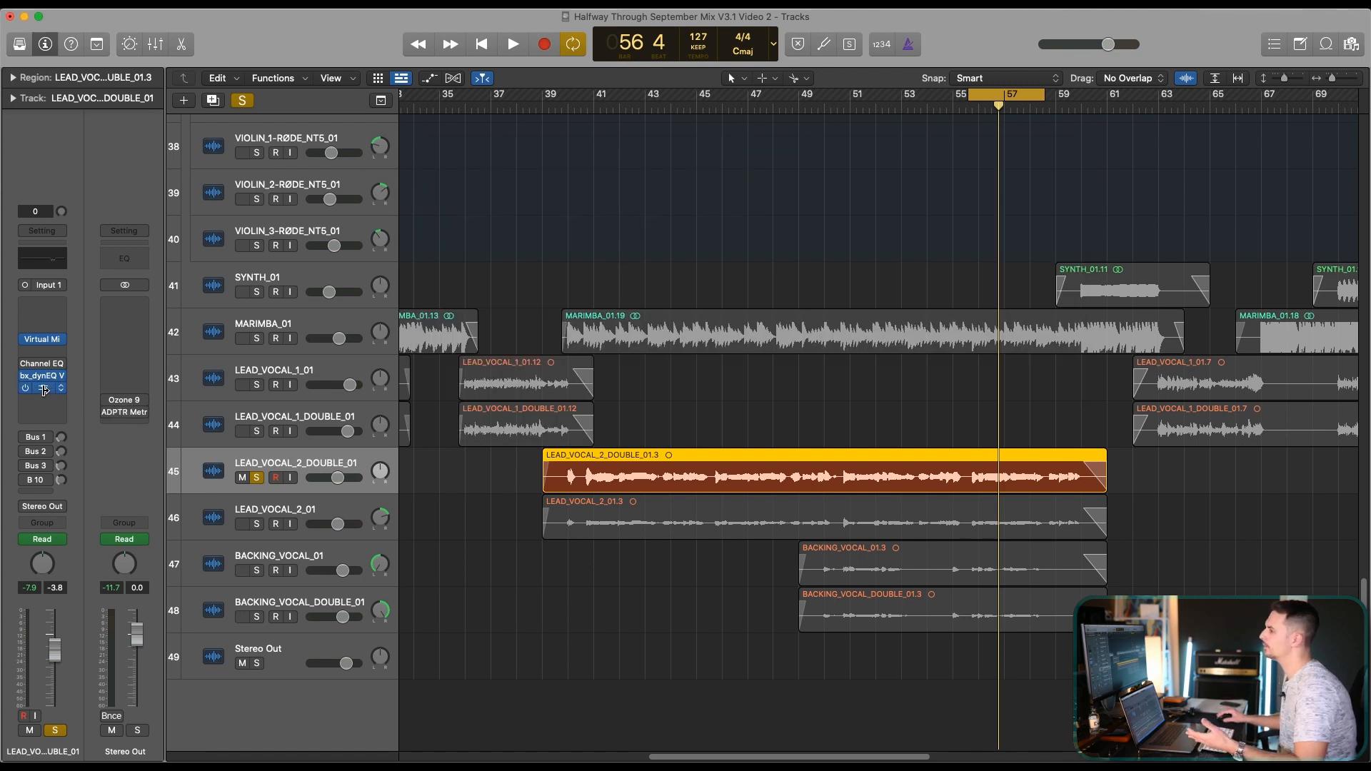
pyautogui.click(44, 390)
pyautogui.moveTo(856, 170); pyautogui.dragTo(645, 116)
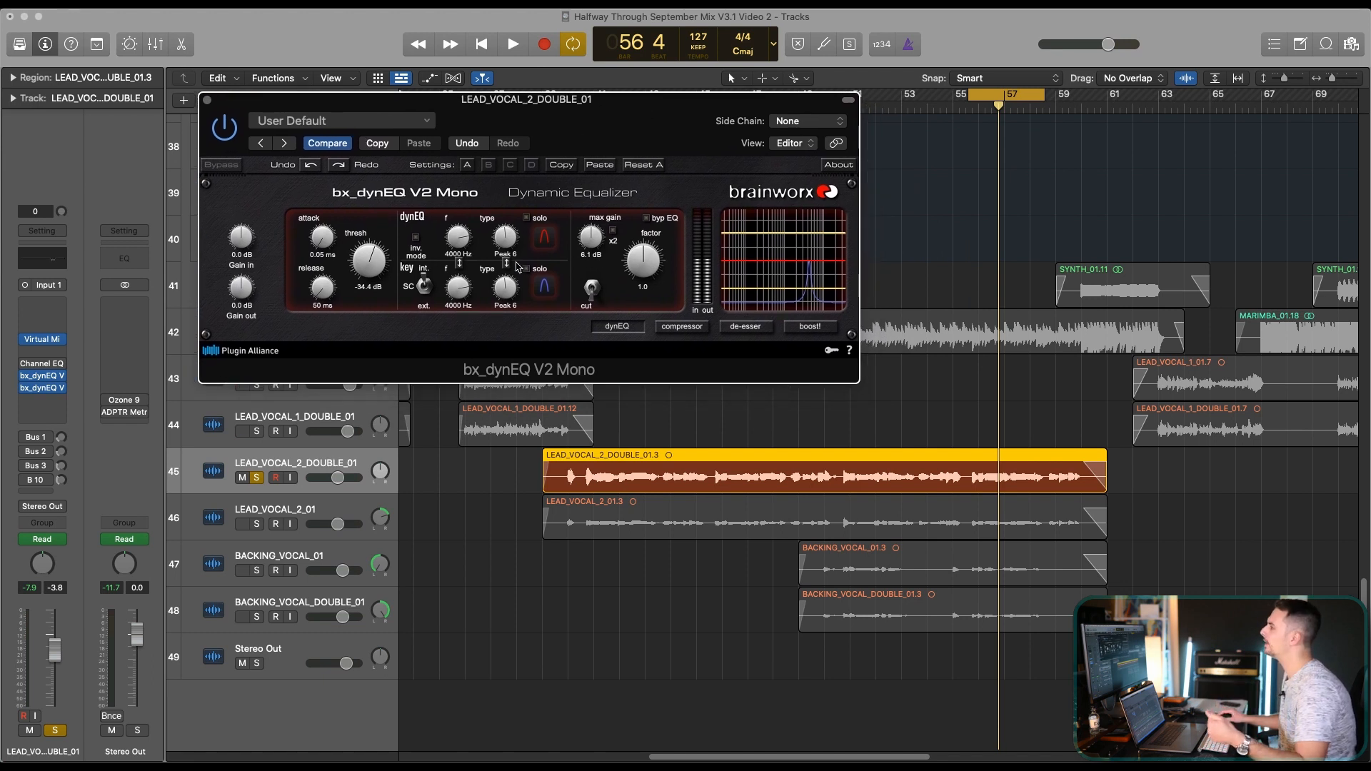
pyautogui.moveTo(590, 145); pyautogui.dragTo(614, 150)
pyautogui.press('space')
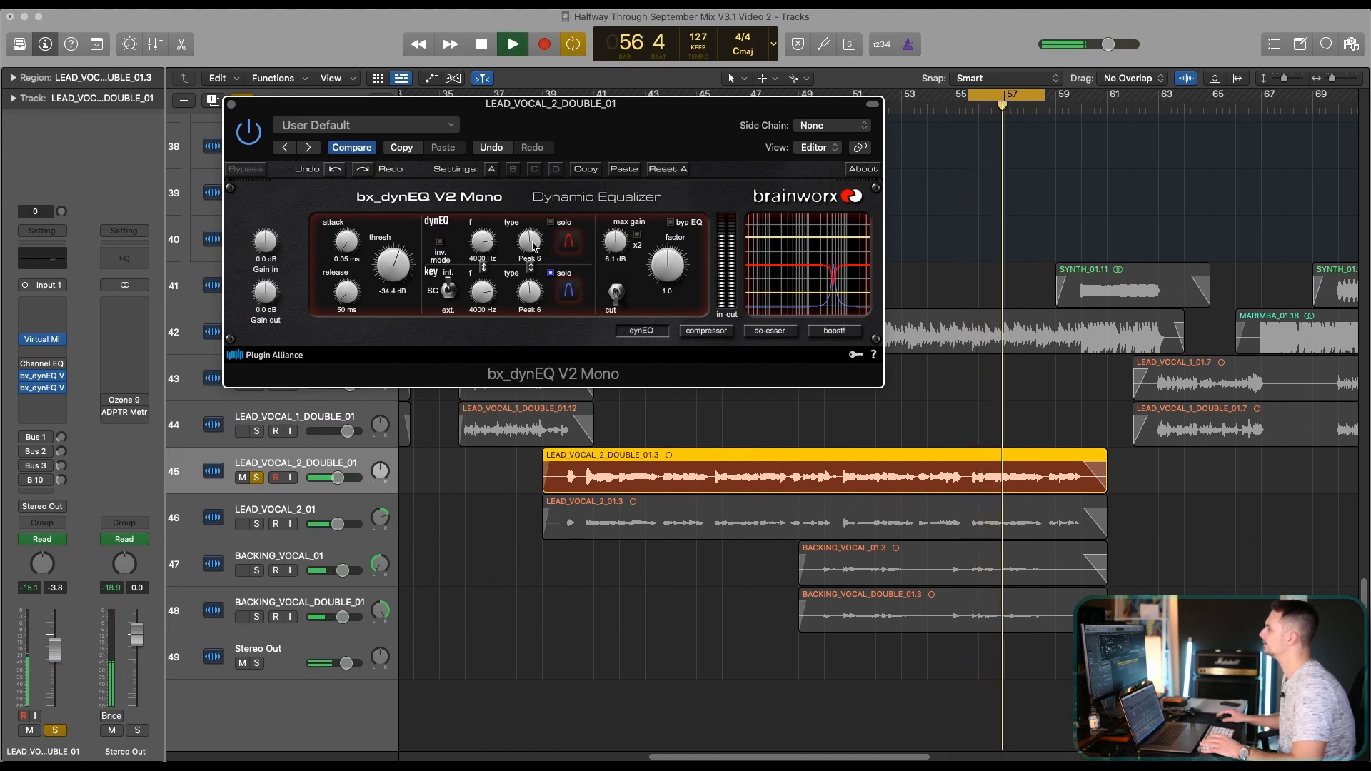
pyautogui.press('space')
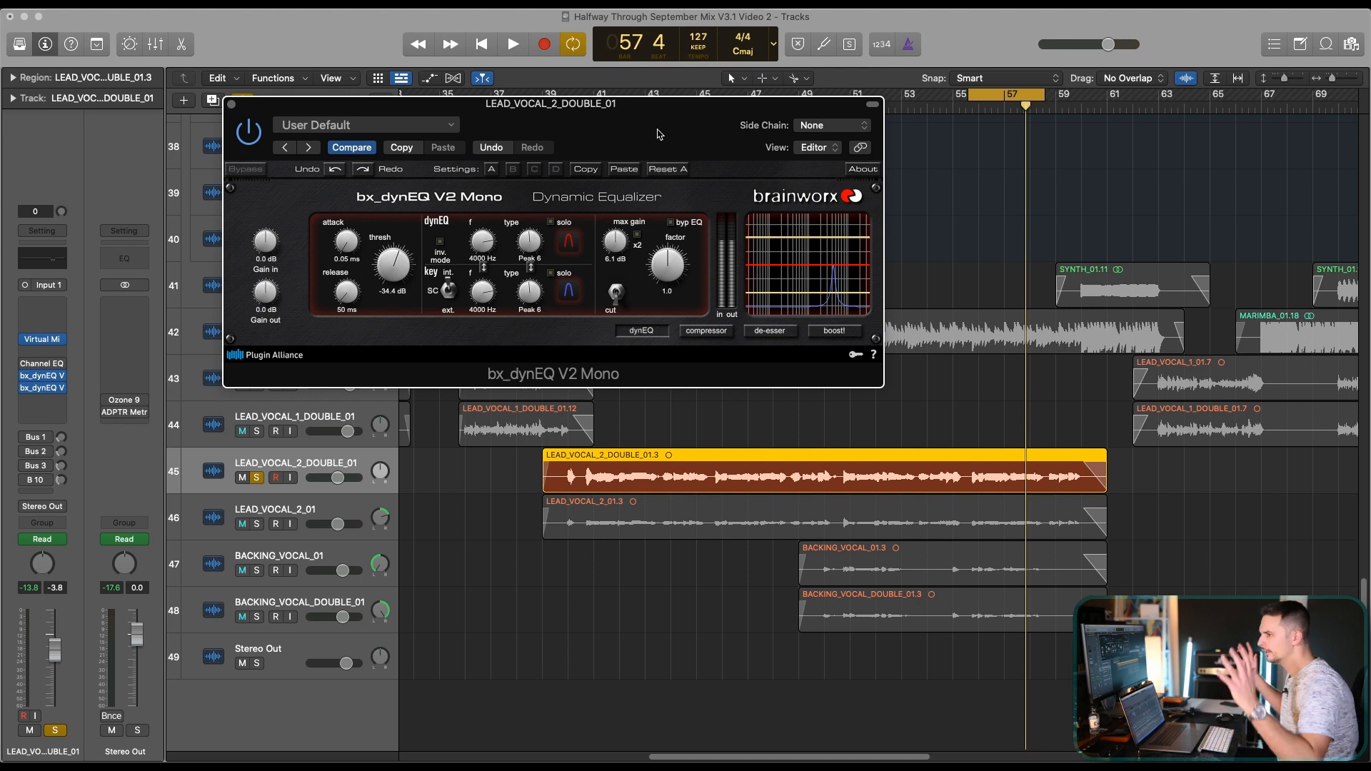
# Audition the looped vocal passage through the second bx_dynEQ and close its plug-in window.
pyautogui.moveTo(659, 125); pyautogui.dragTo(709, 154)
pyautogui.press('space')
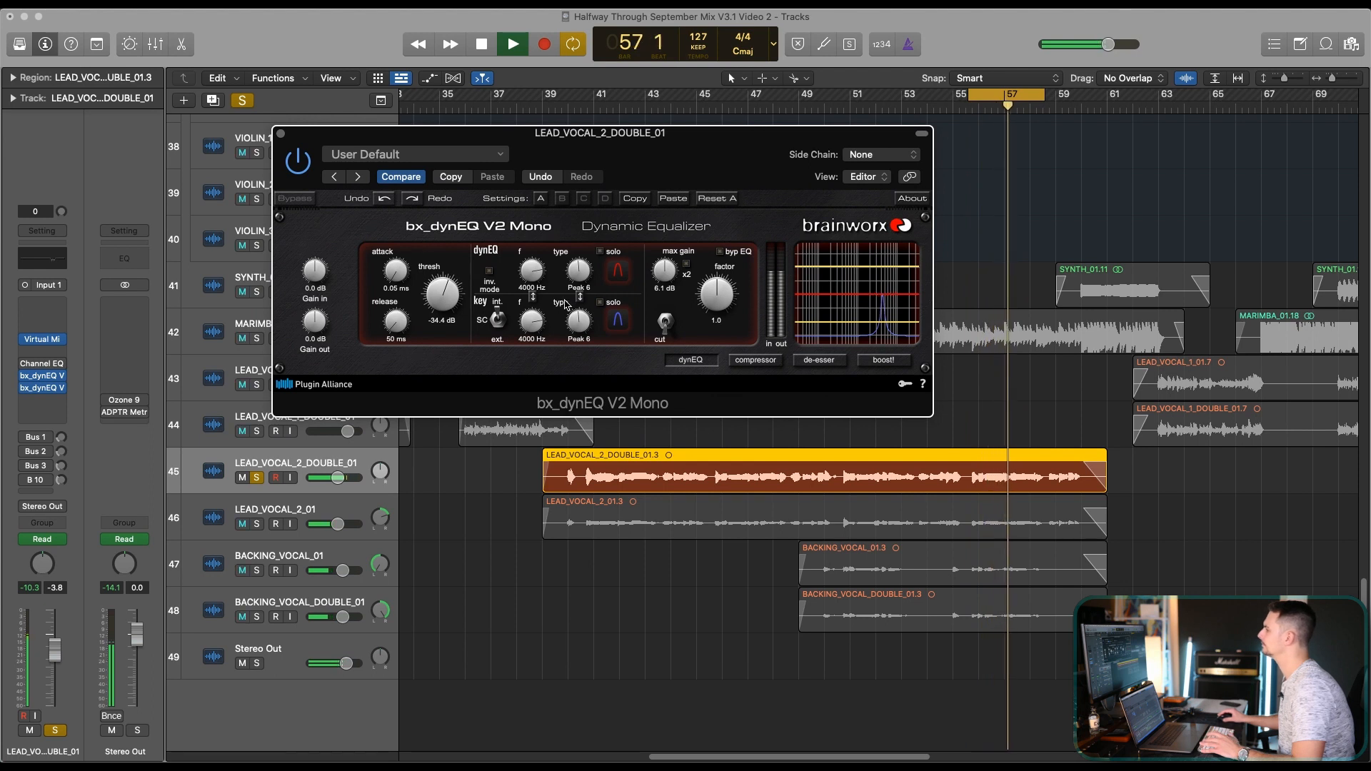
pyautogui.press('space')
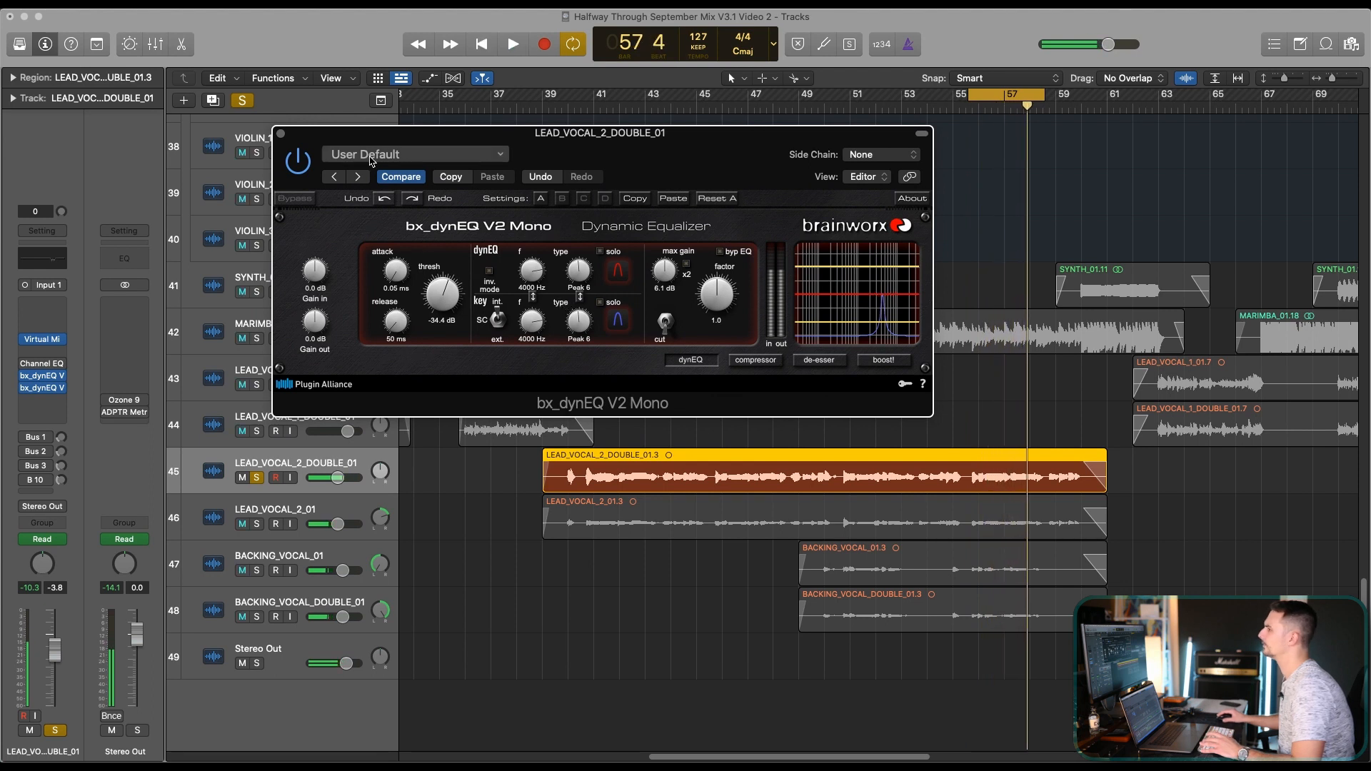
pyautogui.click(281, 134)
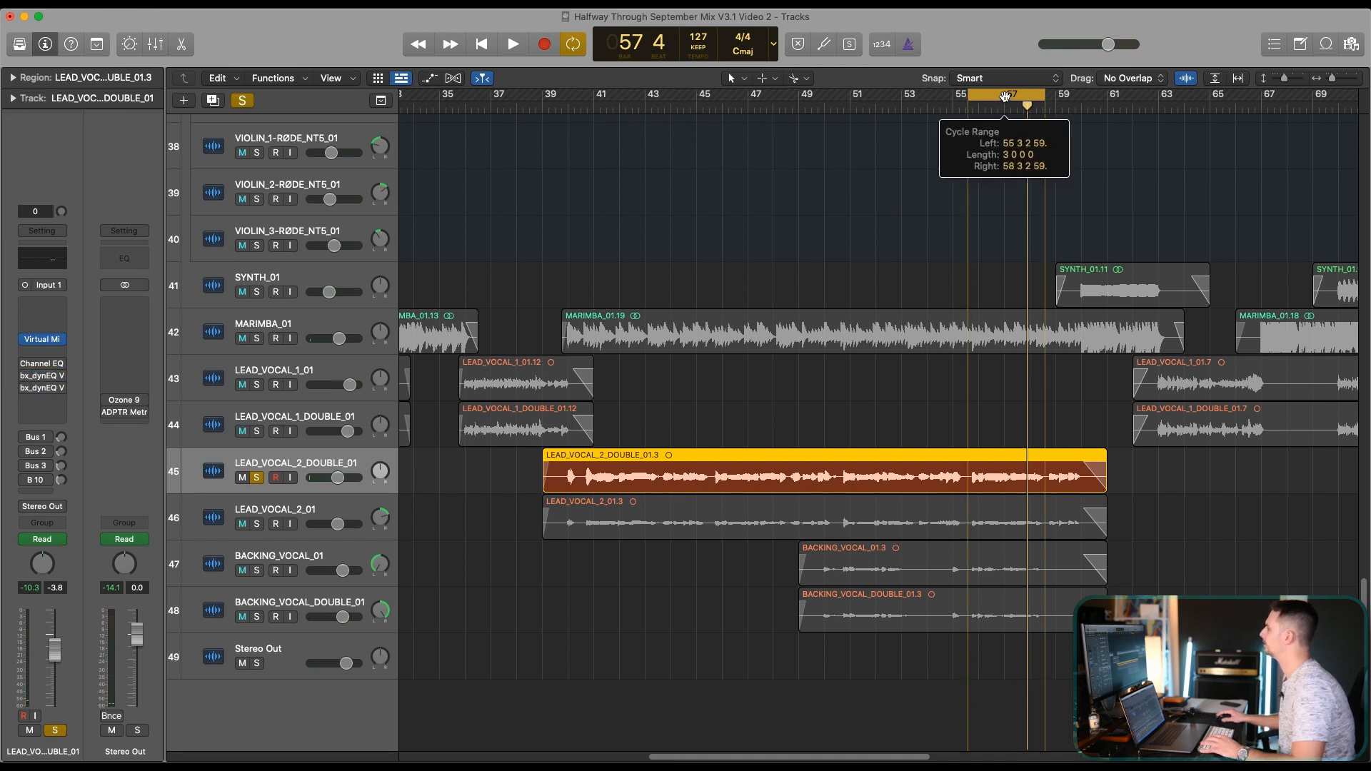
# Extend the cycle range's end to about bar 60 and compare the passage with both bx_dynEQs bypassed and re-enabled.
pyautogui.moveTo(1045, 96); pyautogui.dragTo(1081, 97)
pyautogui.press('space')
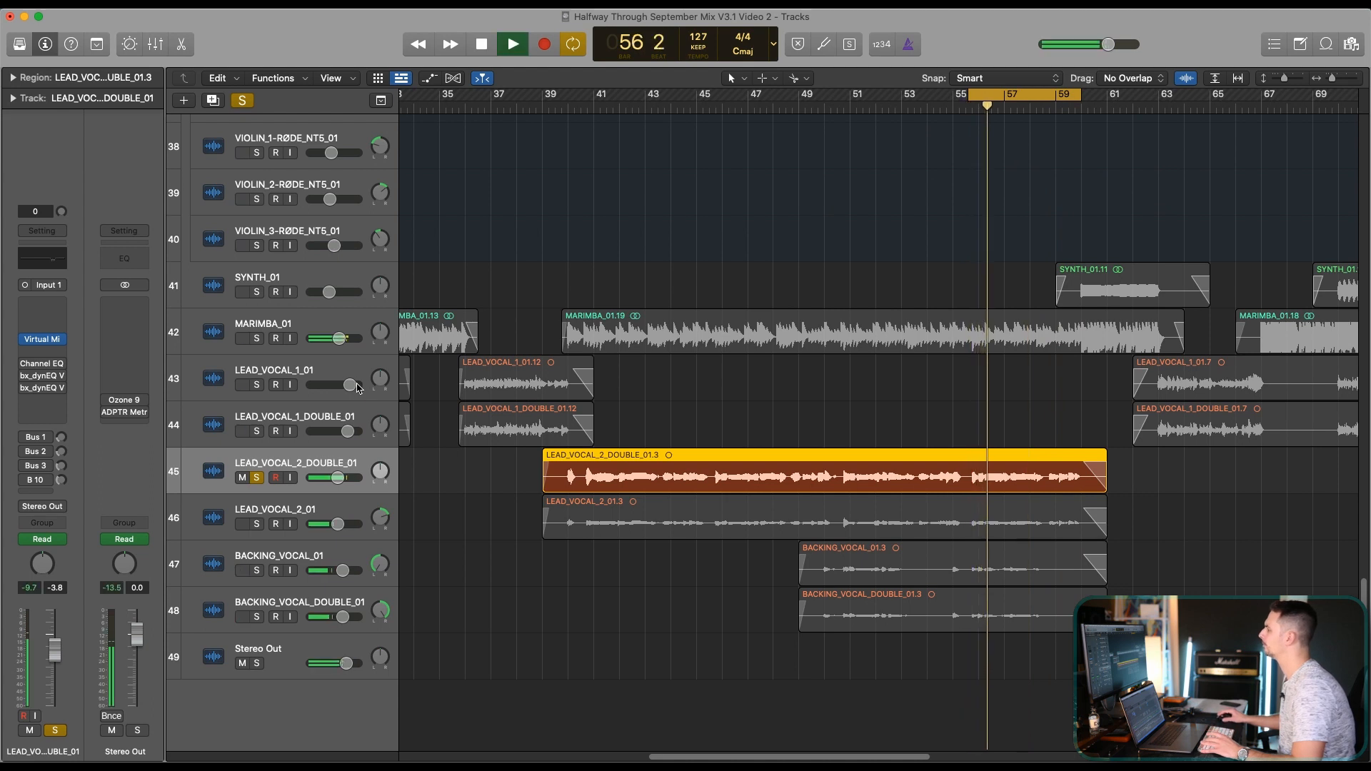
pyautogui.press('space')
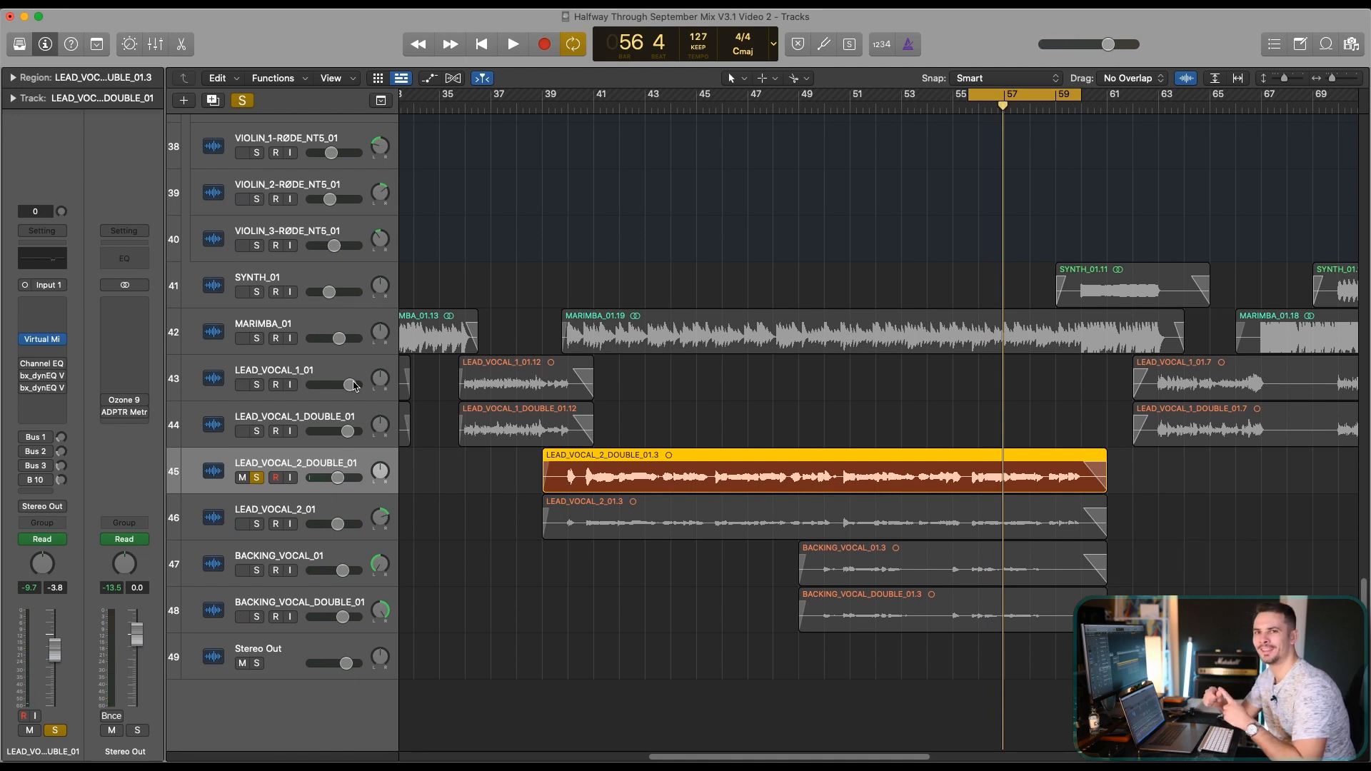
pyautogui.press('space')
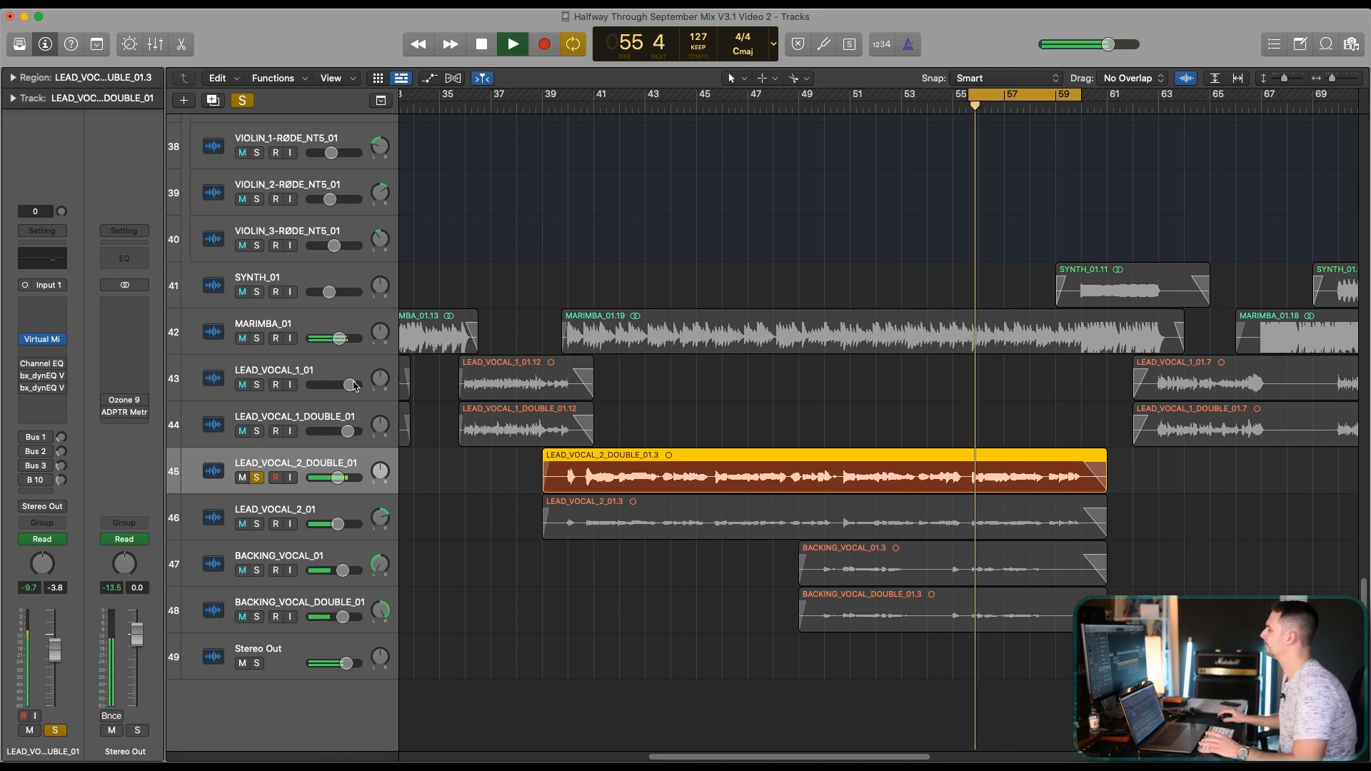
pyautogui.press('space')
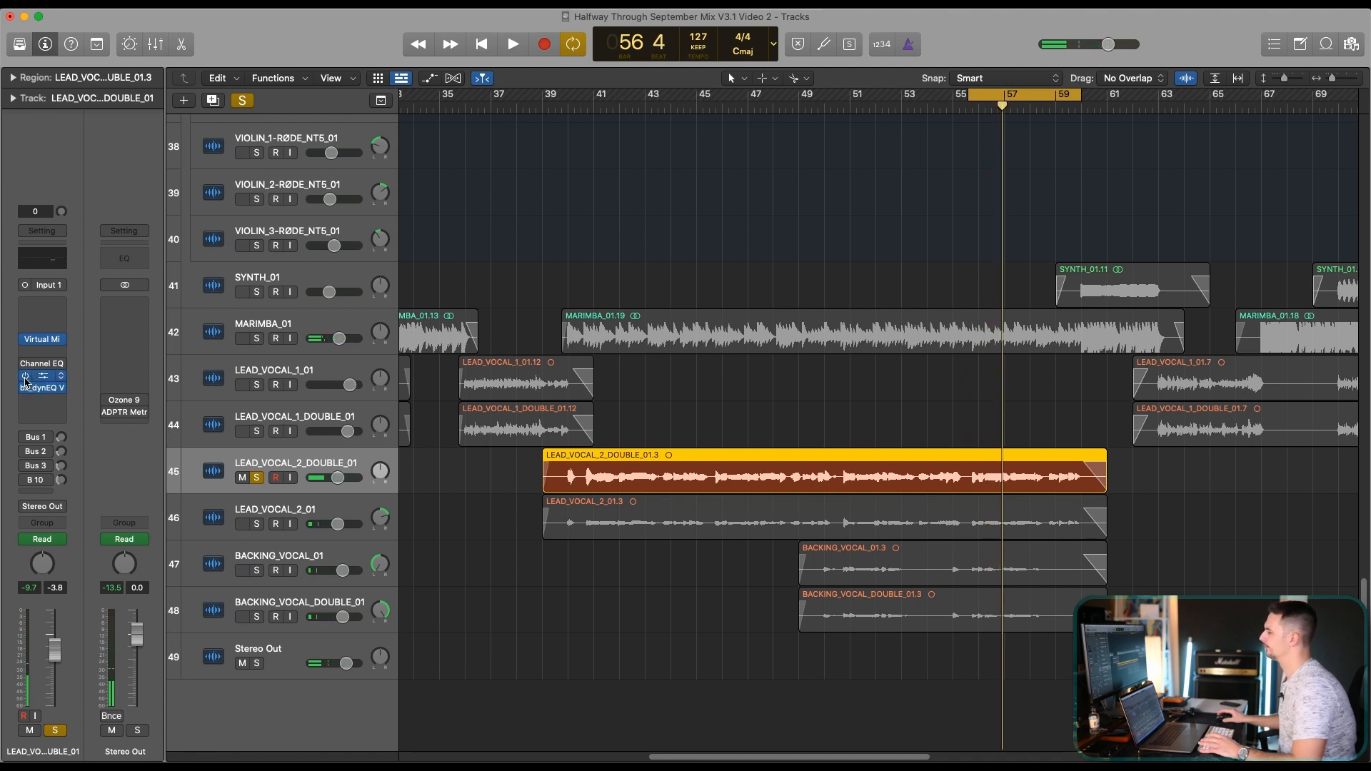
pyautogui.press('space')
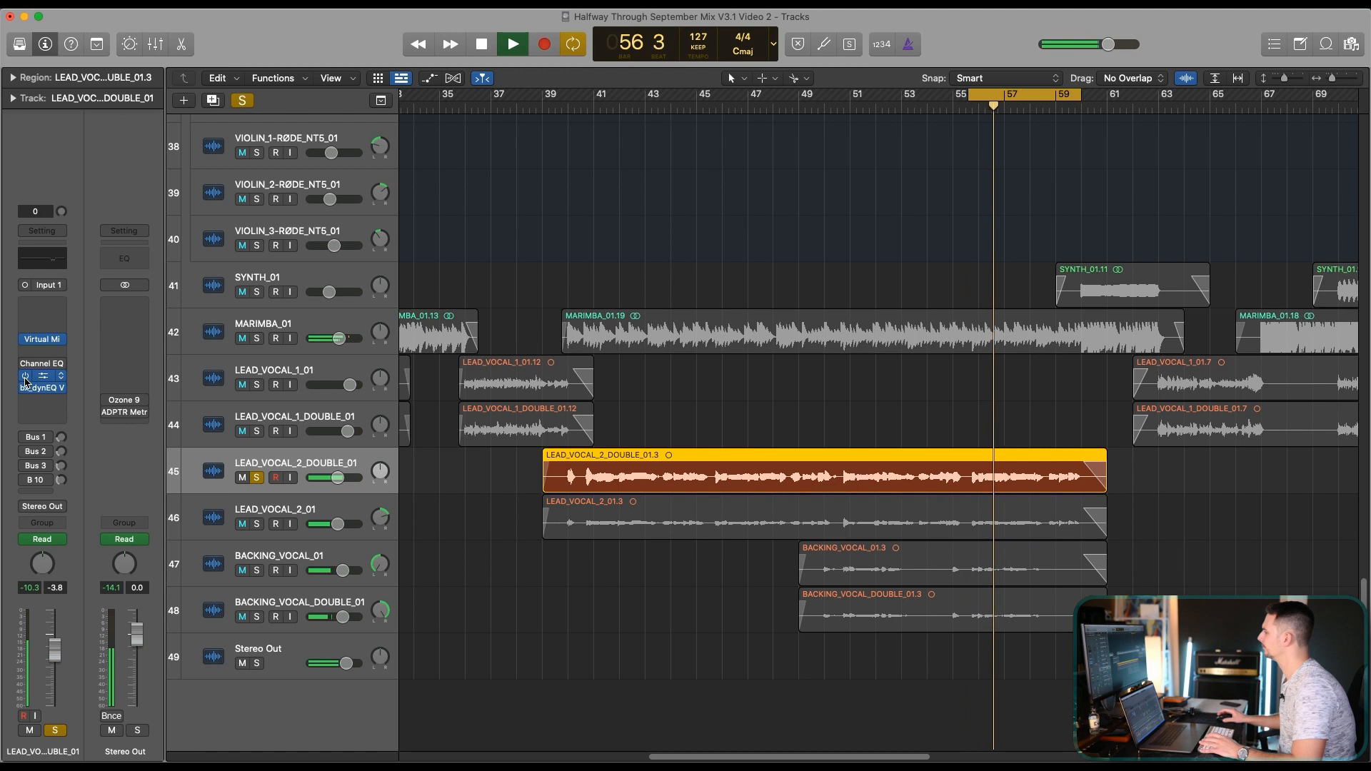
# Reopen the second bx_dynEQ, solo its key band and set its linked frequencies to 4196 Hz while looping the passage.
pyautogui.click(29, 378)
pyautogui.press('space')
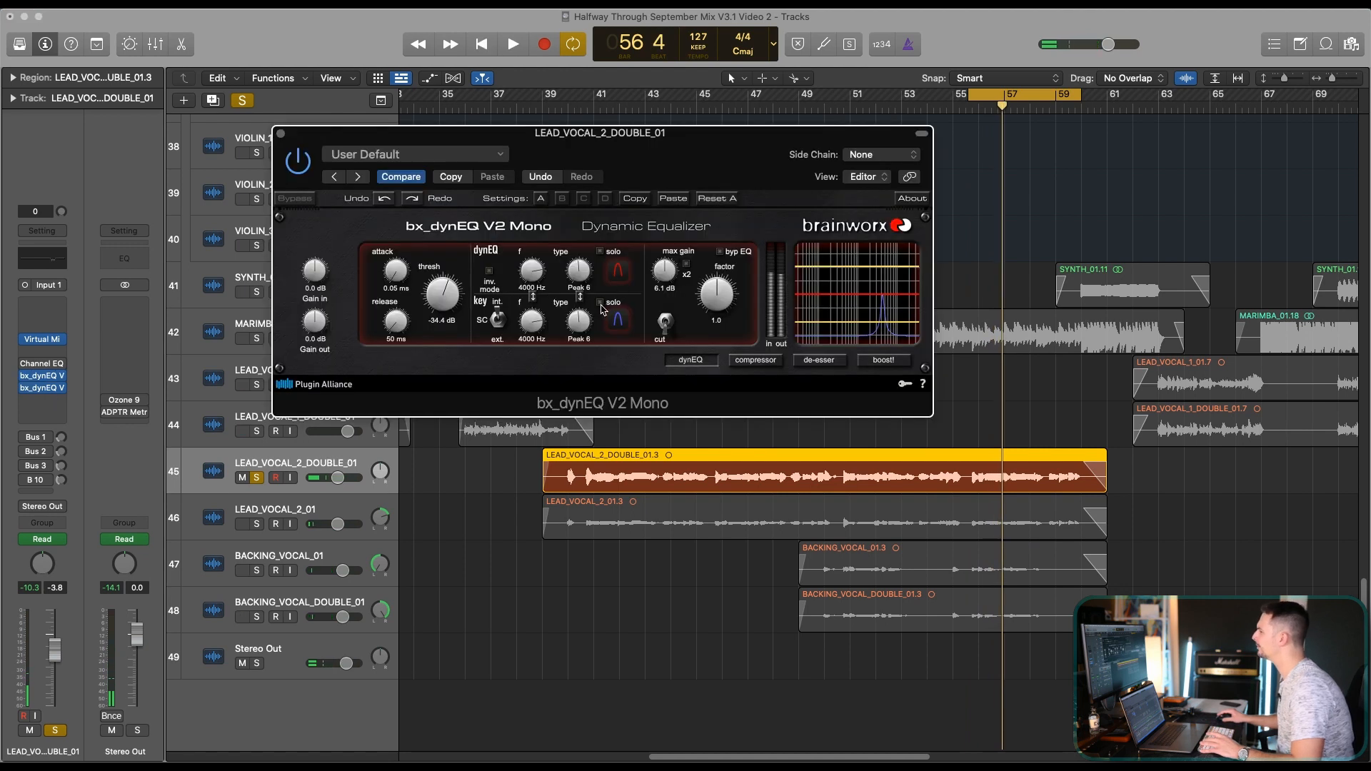
pyautogui.press('space')
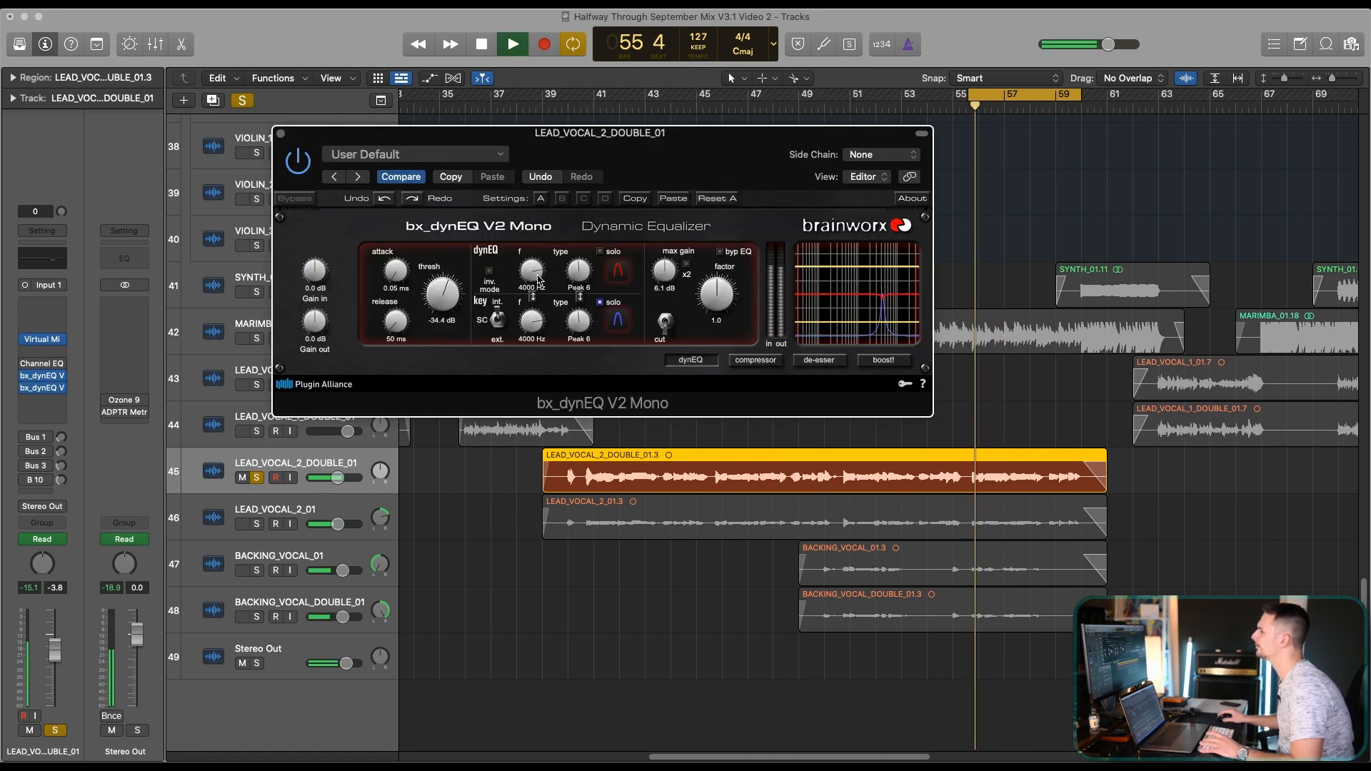
pyautogui.moveTo(535, 280); pyautogui.dragTo(537, 277)
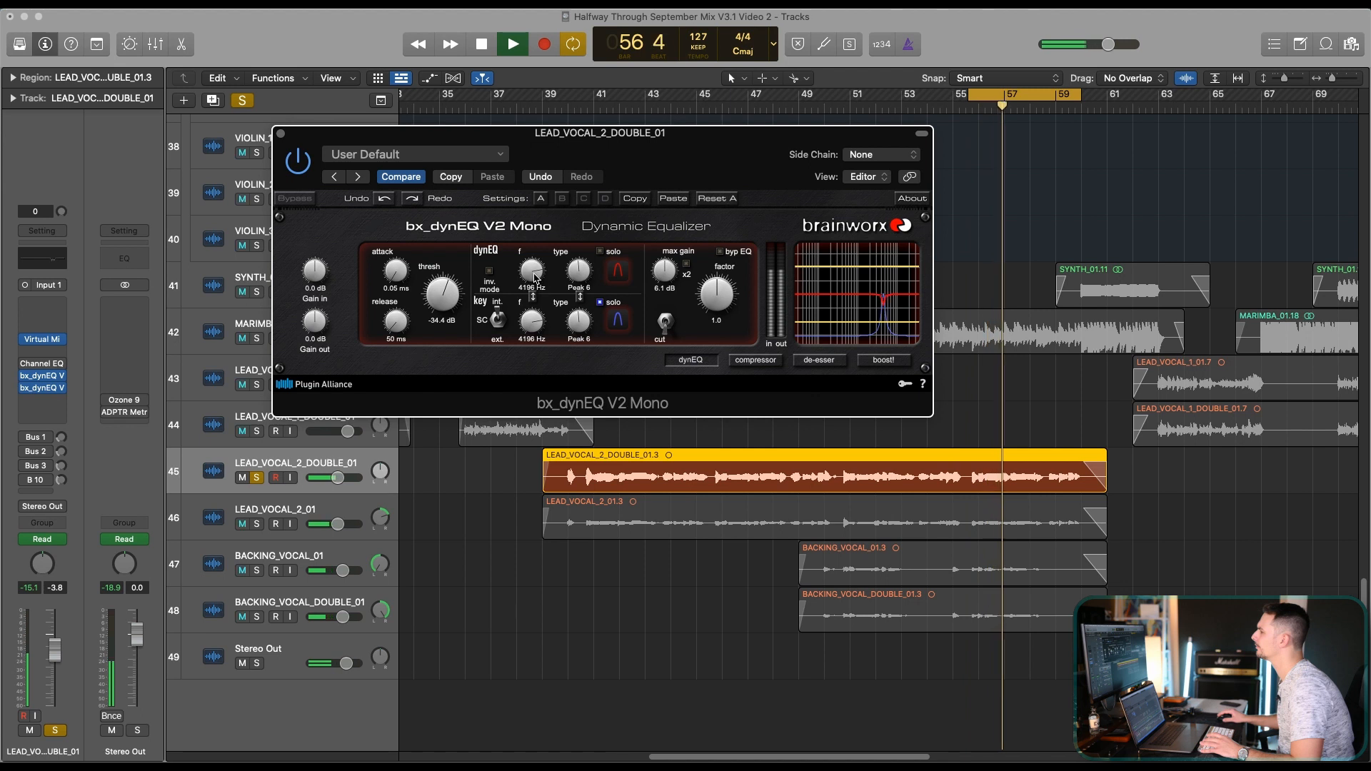
pyautogui.press('space')
pyautogui.press('space')
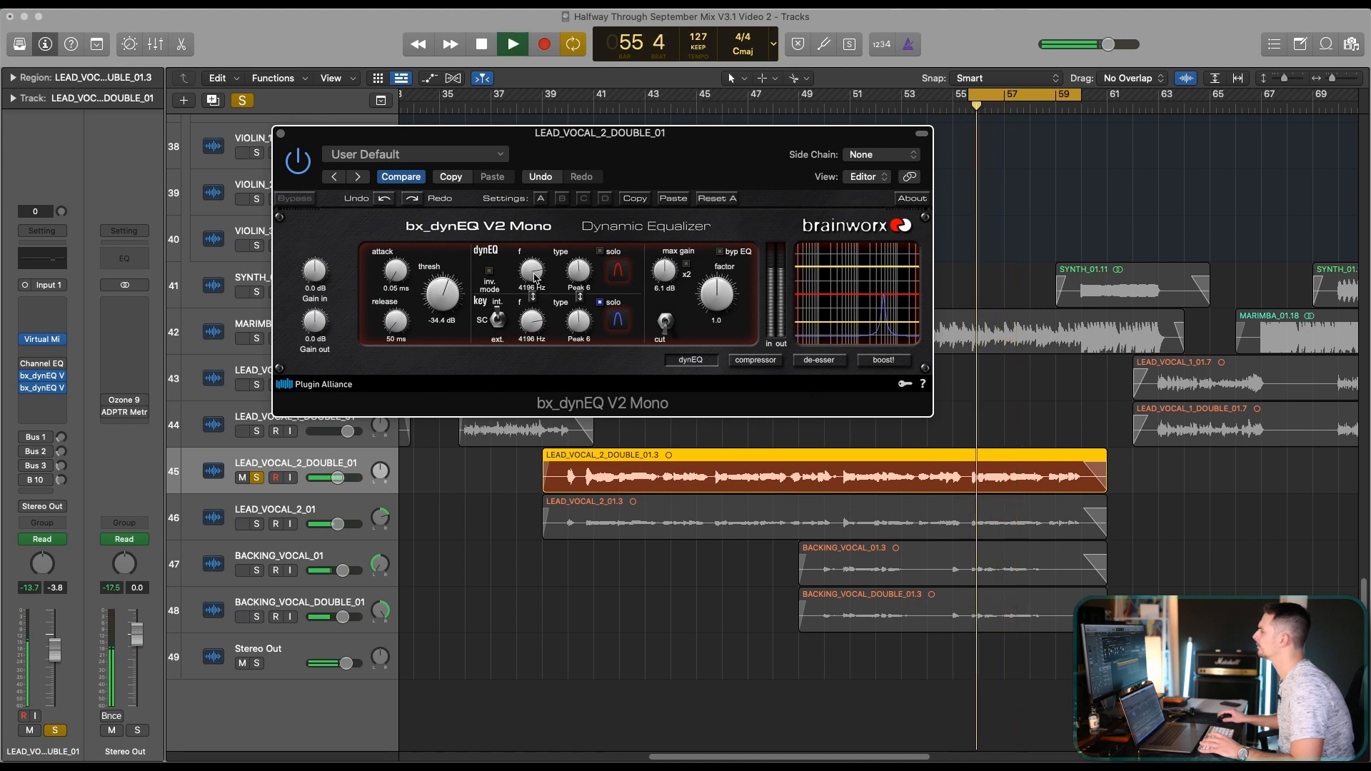
pyautogui.press('space')
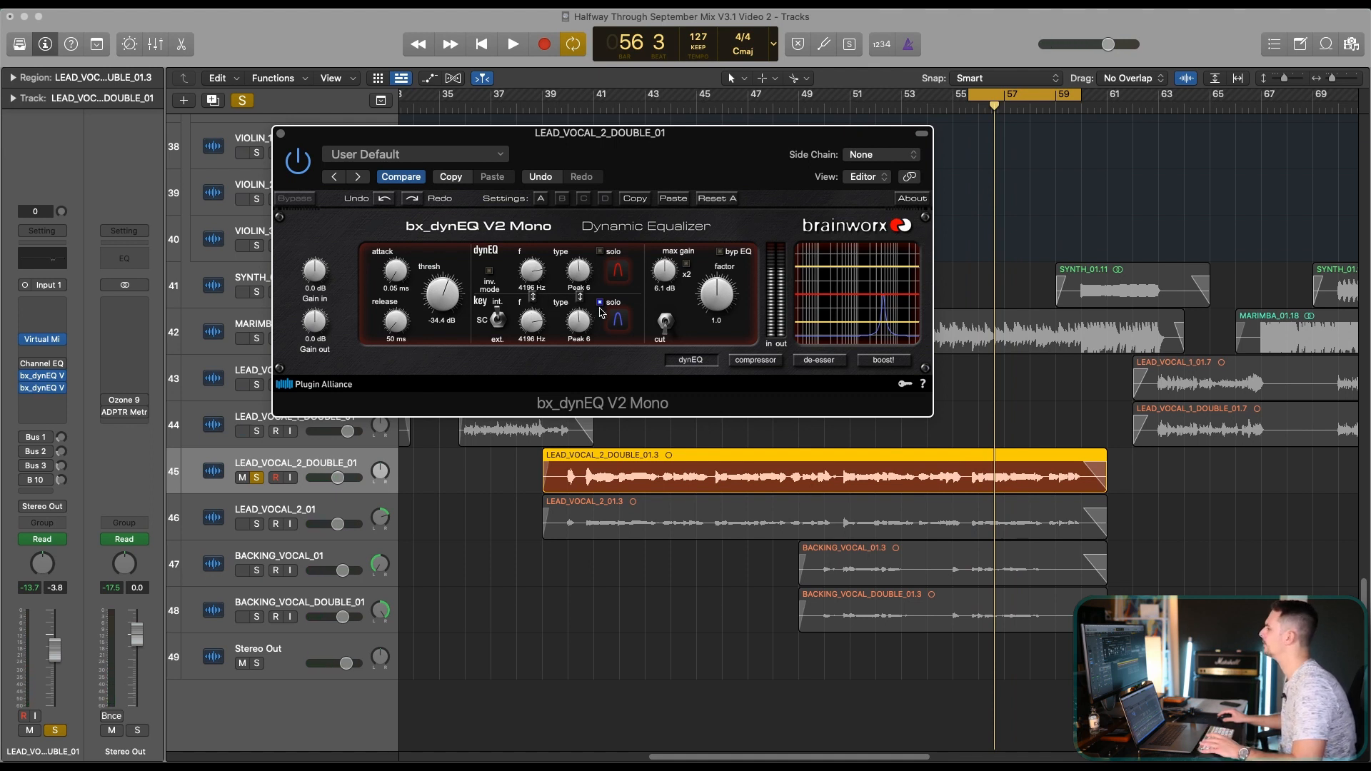
# Set the second bx_dynEQ's threshold to -35.3 dB and max gain to 7.1 dB, auditioning the loop around the changes.
pyautogui.press('space')
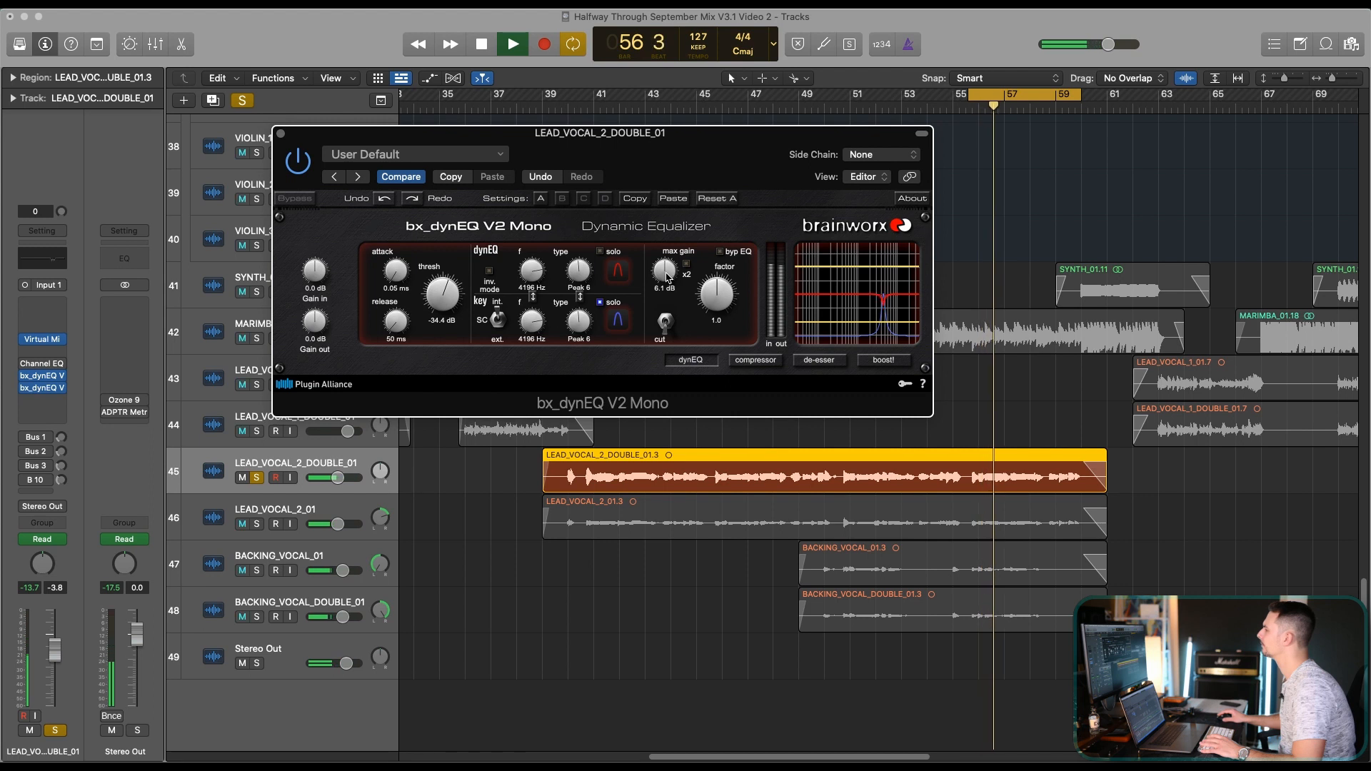
pyautogui.press('space')
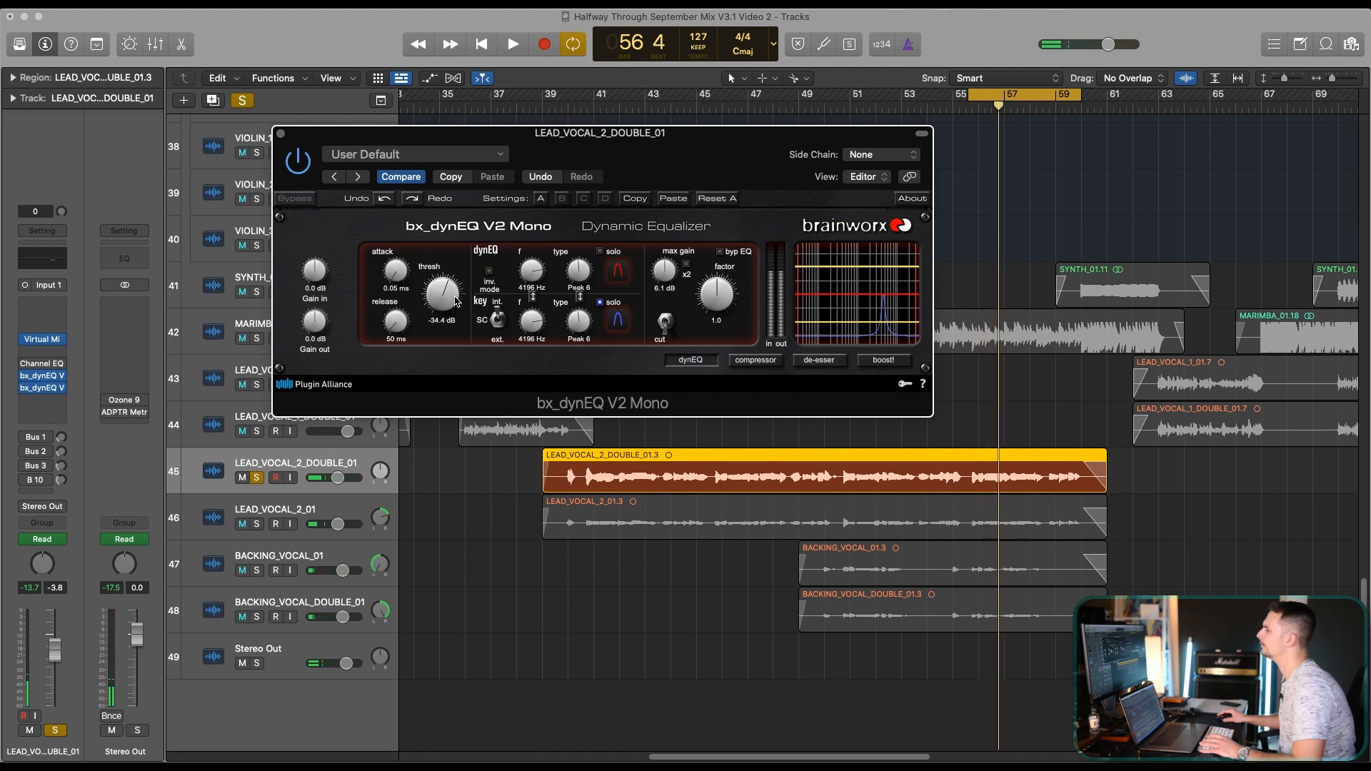
pyautogui.moveTo(661, 279); pyautogui.dragTo(662, 272)
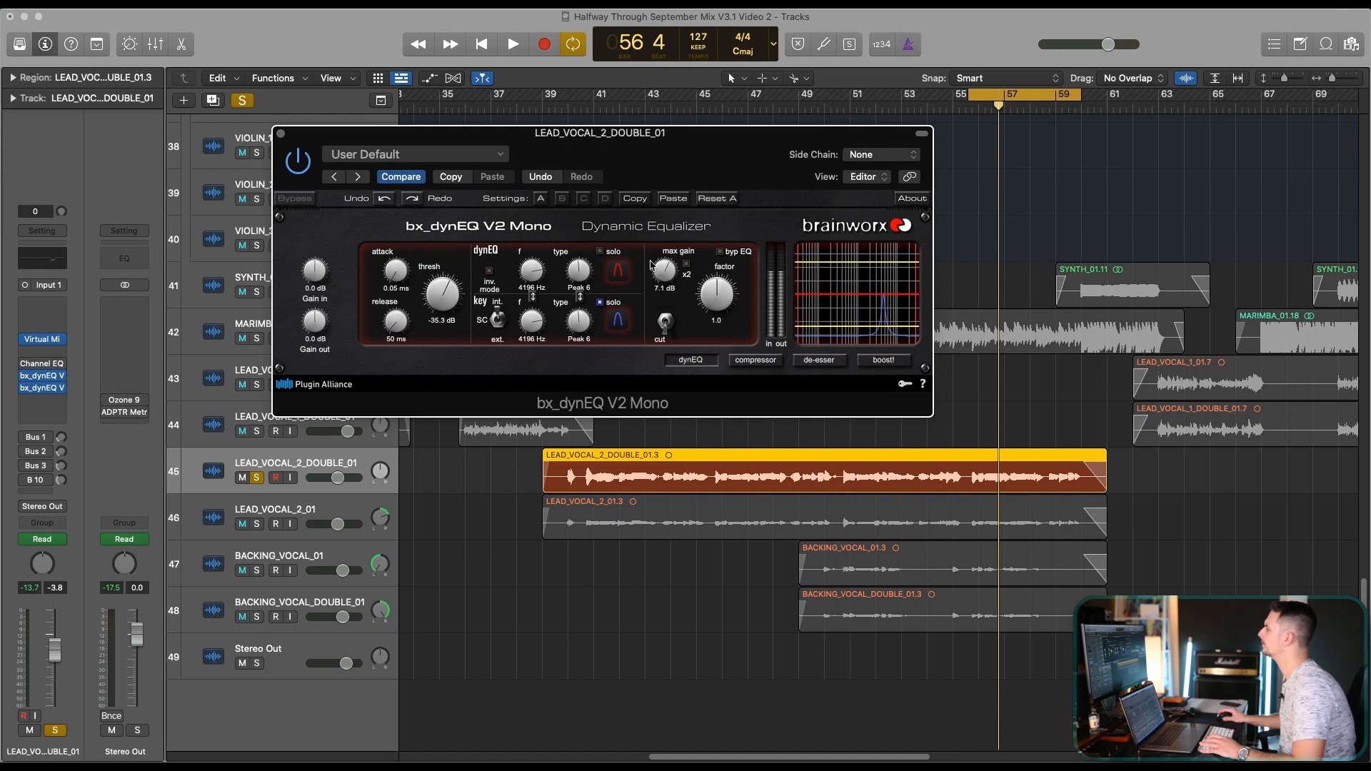
pyautogui.press('space')
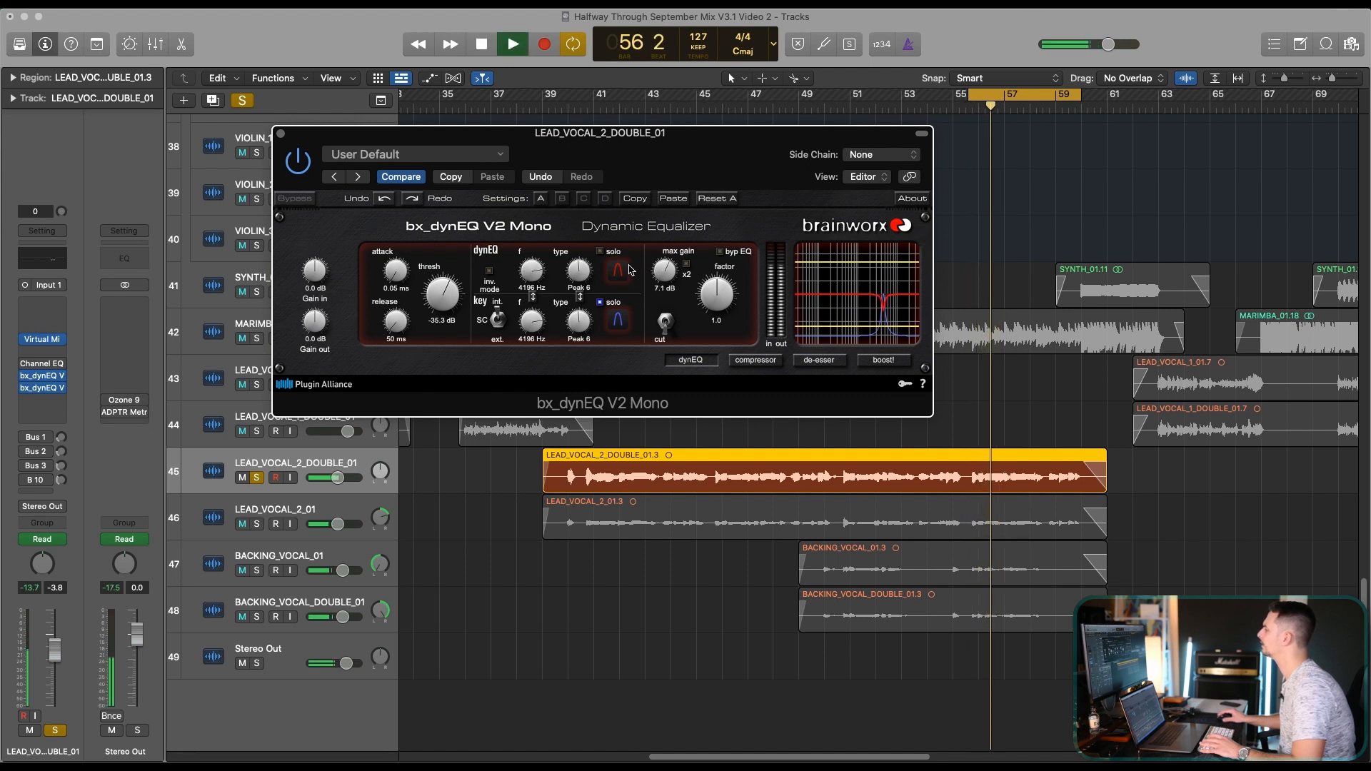
# Turn off the second bx_dynEQ's key solo, play the loop with the full cut and close the plug-in window.
pyautogui.press('space')
pyautogui.press('space')
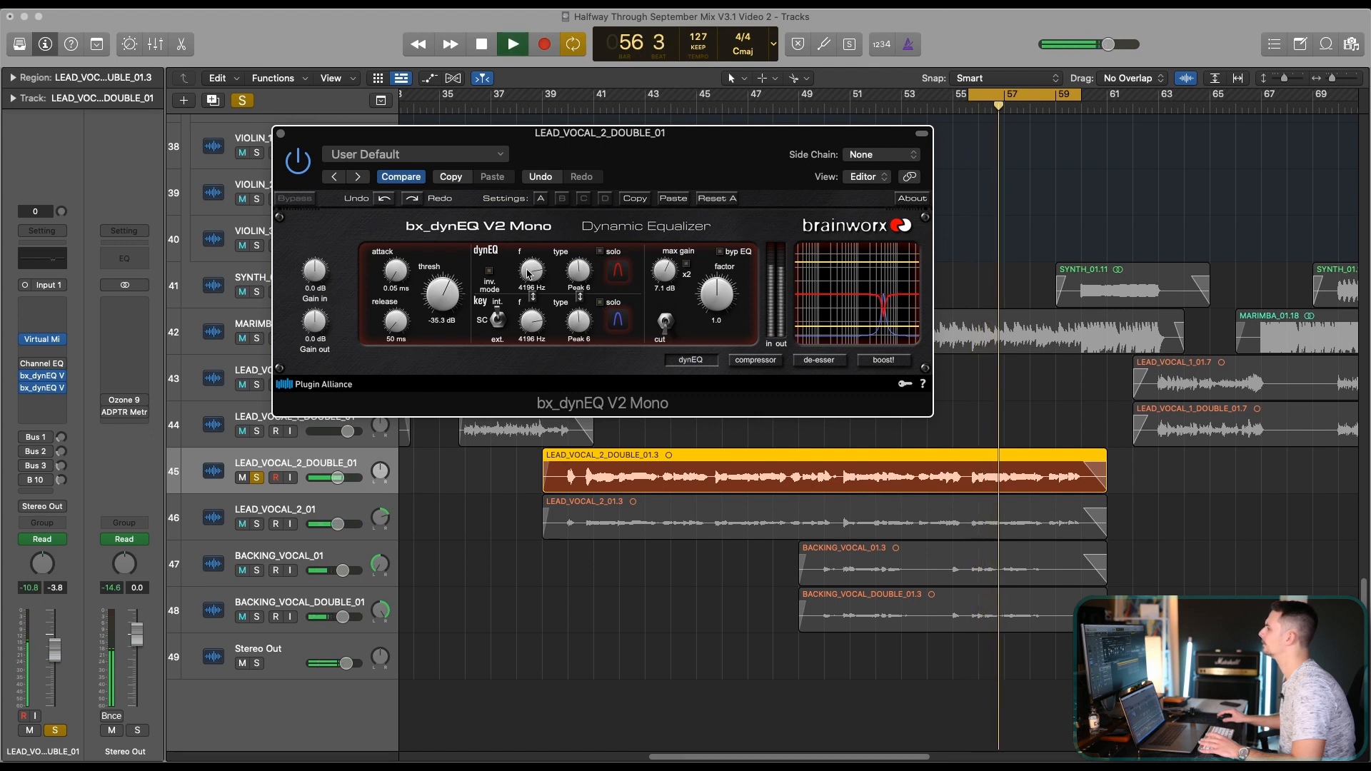
pyautogui.press('space')
pyautogui.click(280, 134)
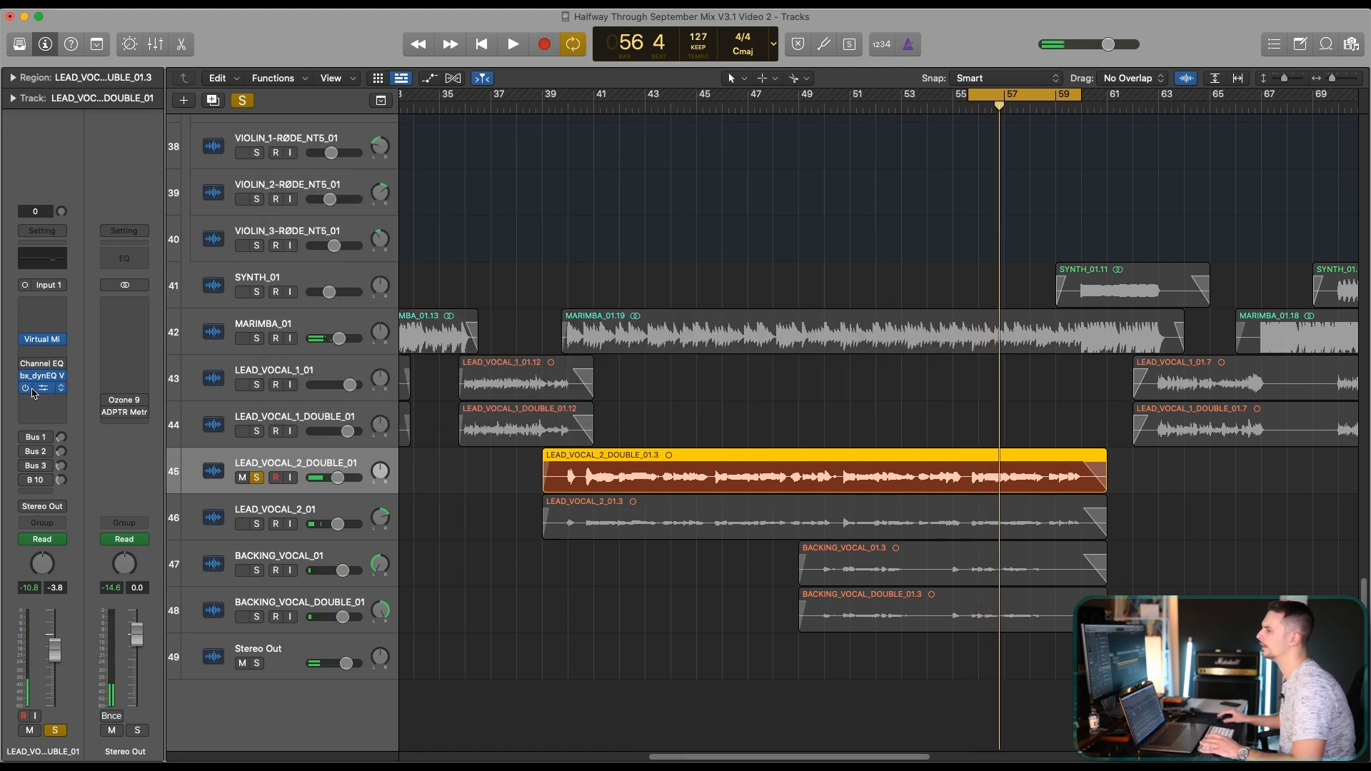